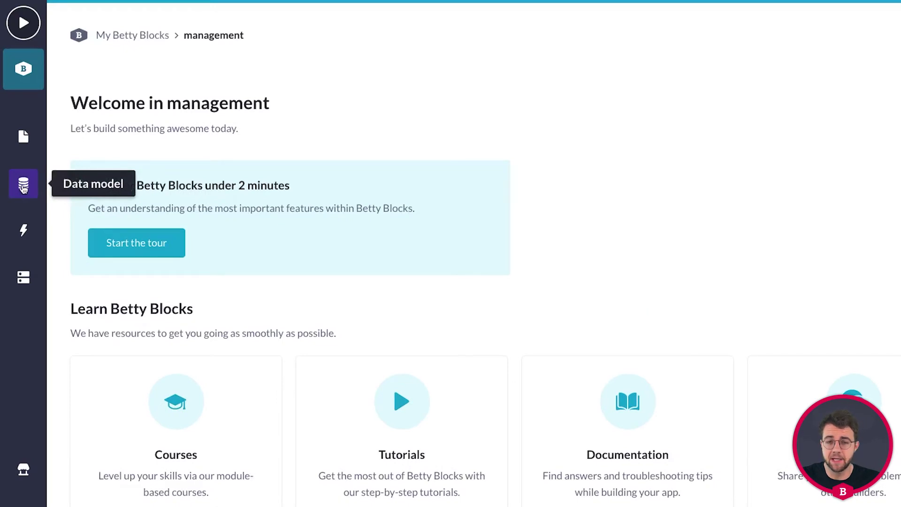
Open the full overview of data models and view the schema of the existing Role and User models
click(23, 186)
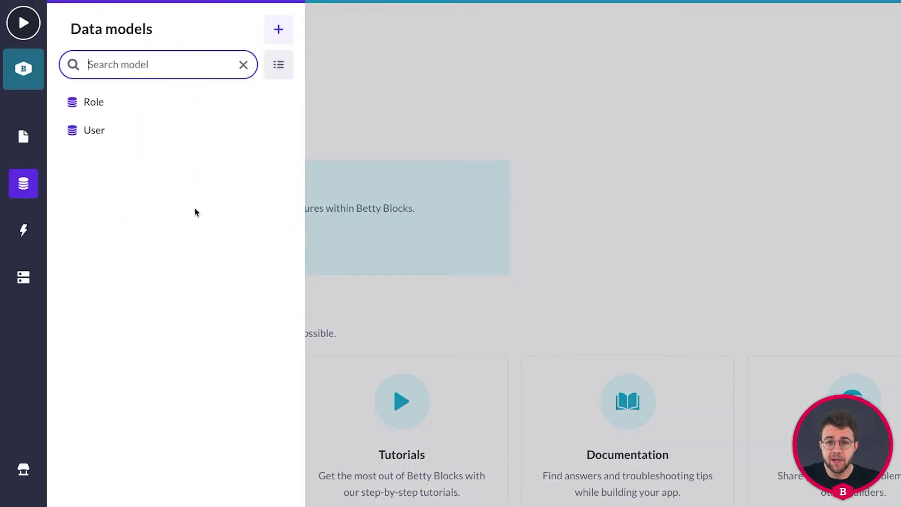
click(278, 66)
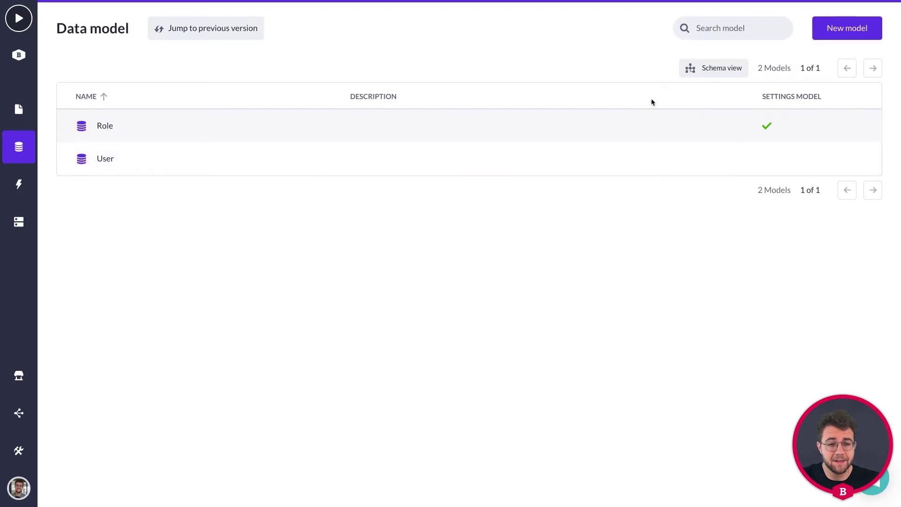
click(710, 75)
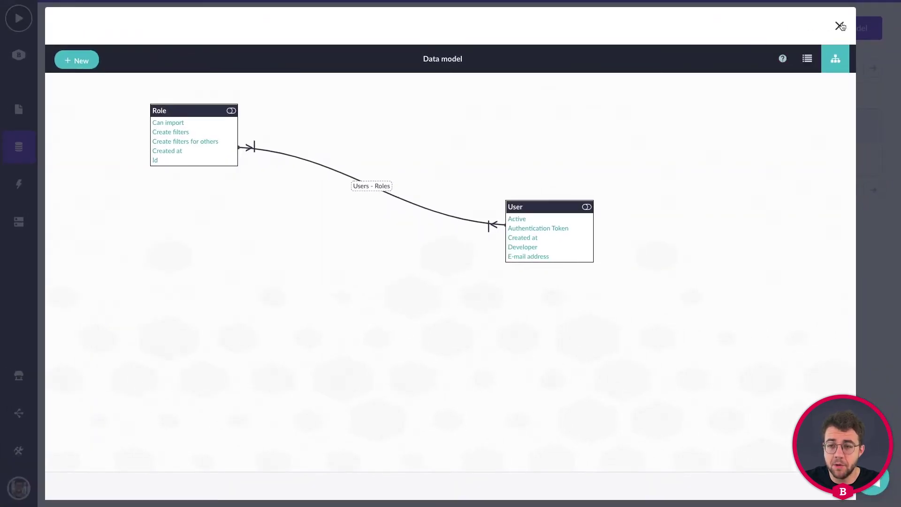
click(840, 26)
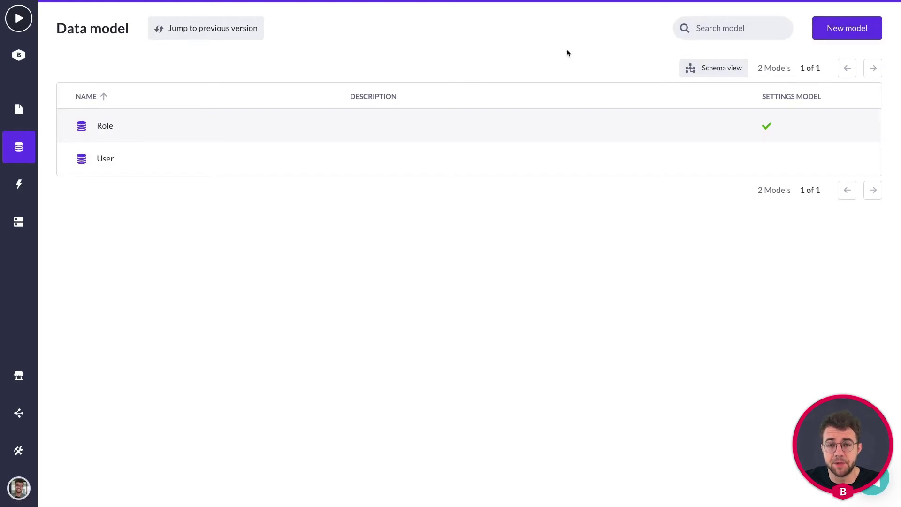
Create a new data model named Project
click(838, 38)
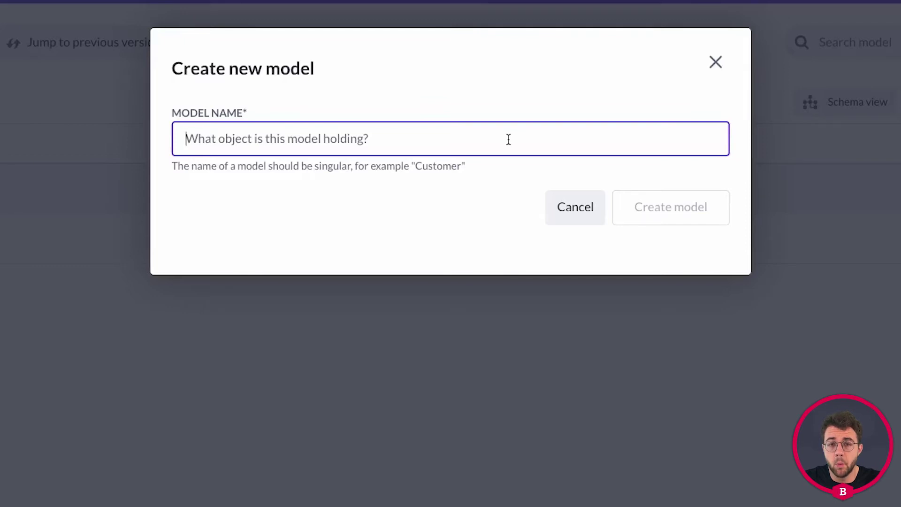
text(P)
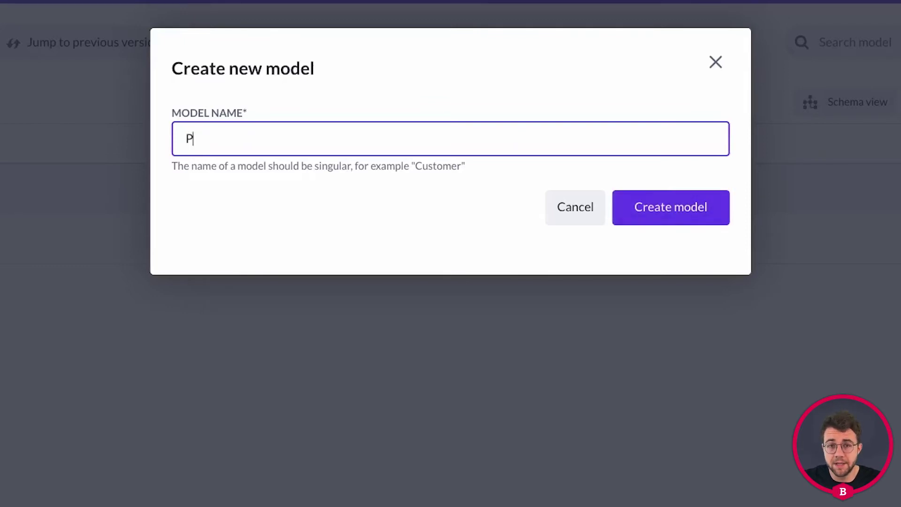
text(roject)
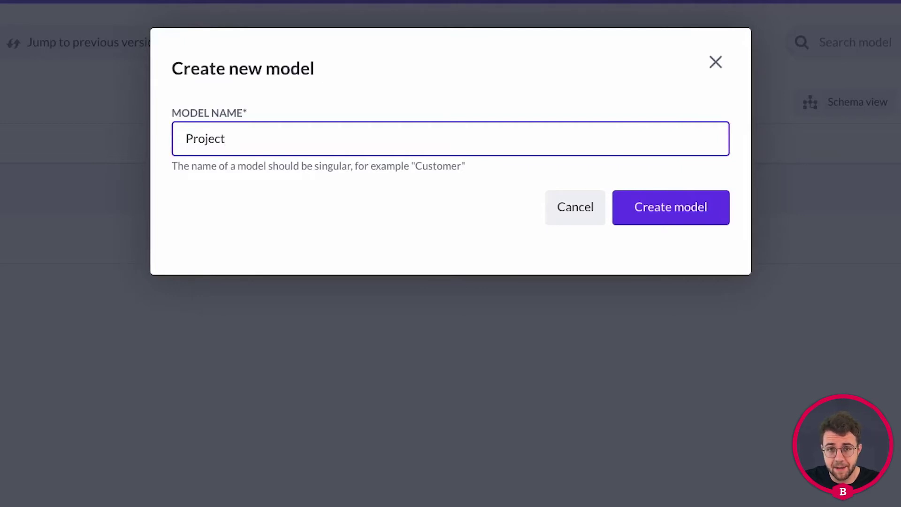
click(684, 214)
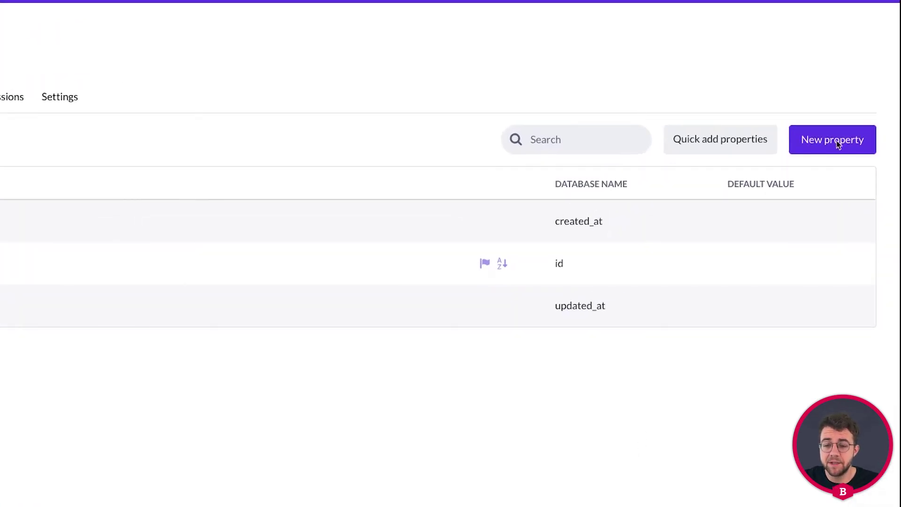
Start a new property on the Project model and name it Name
click(825, 141)
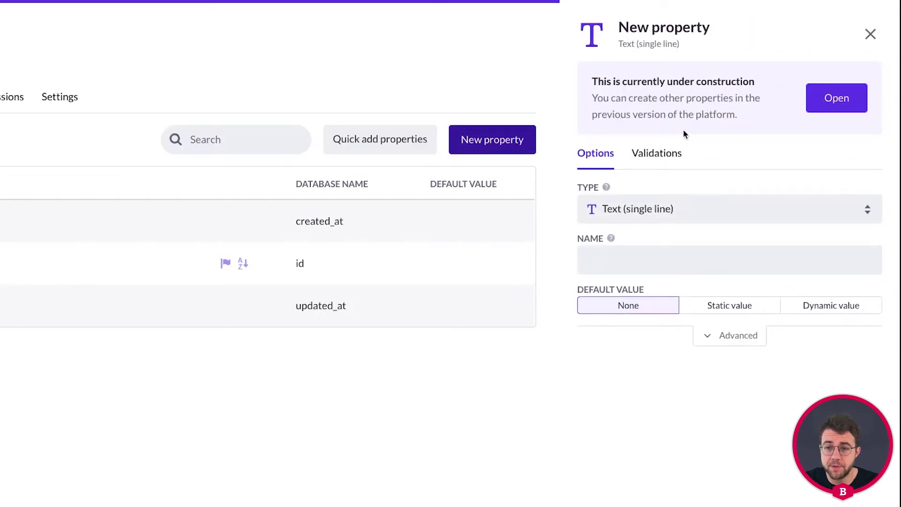
click(614, 260)
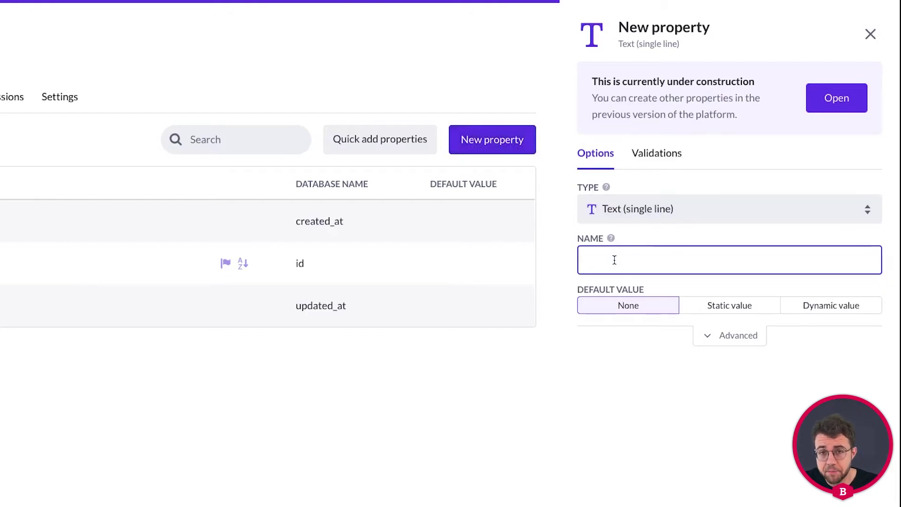
text(Name)
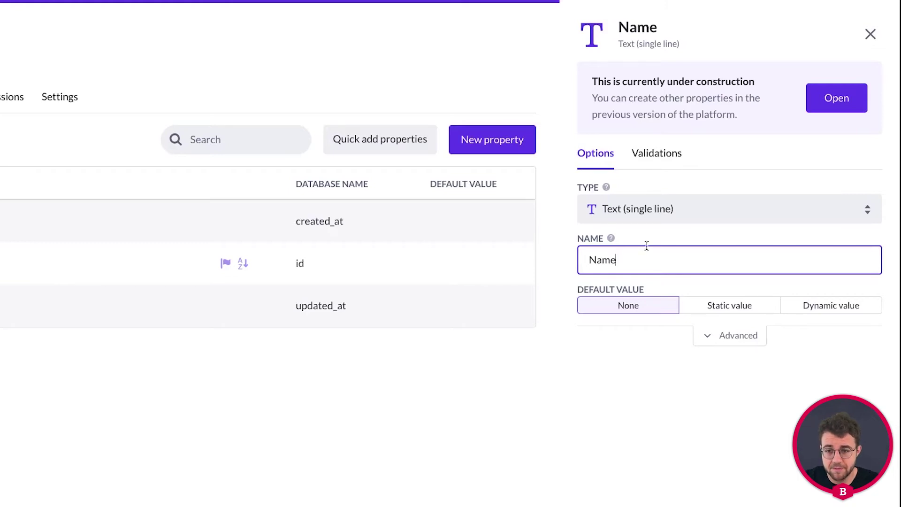
click(735, 174)
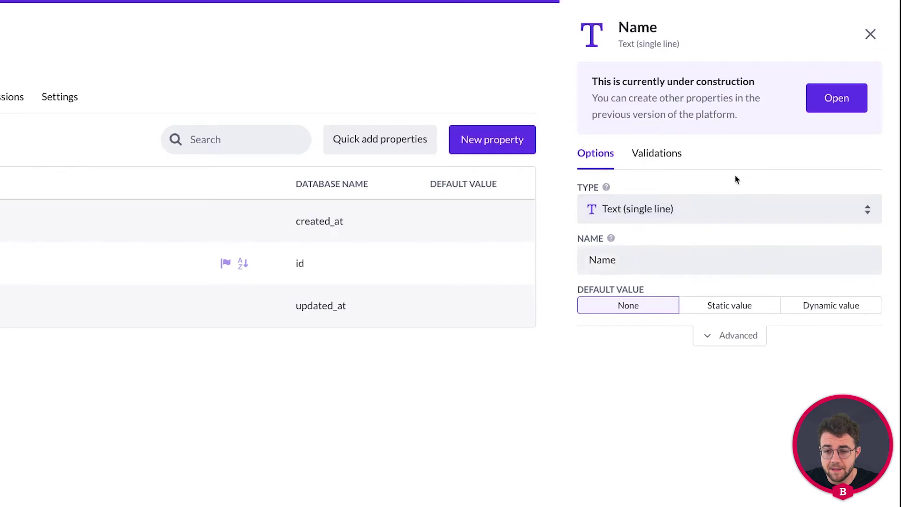
Examine the property types available for the new Name property
click(703, 207)
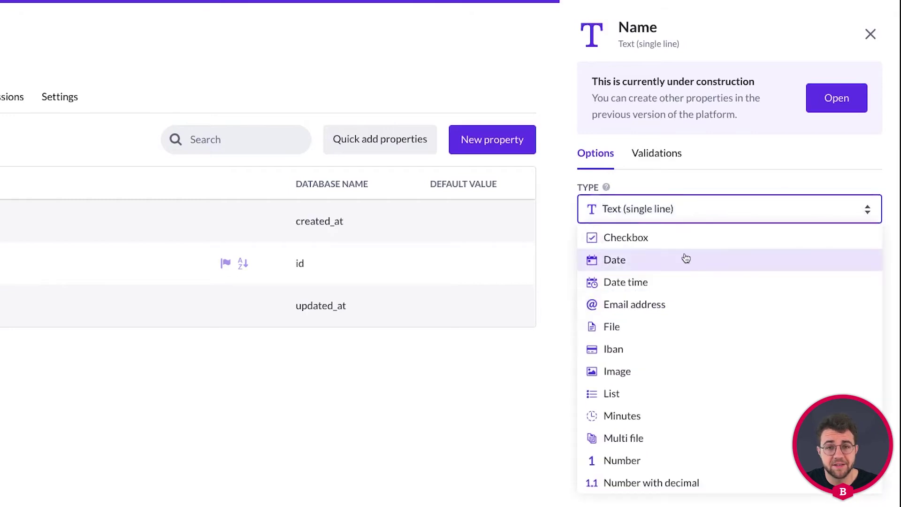
scroll(676, 275, down, 1)
scroll(675, 277, down, 4)
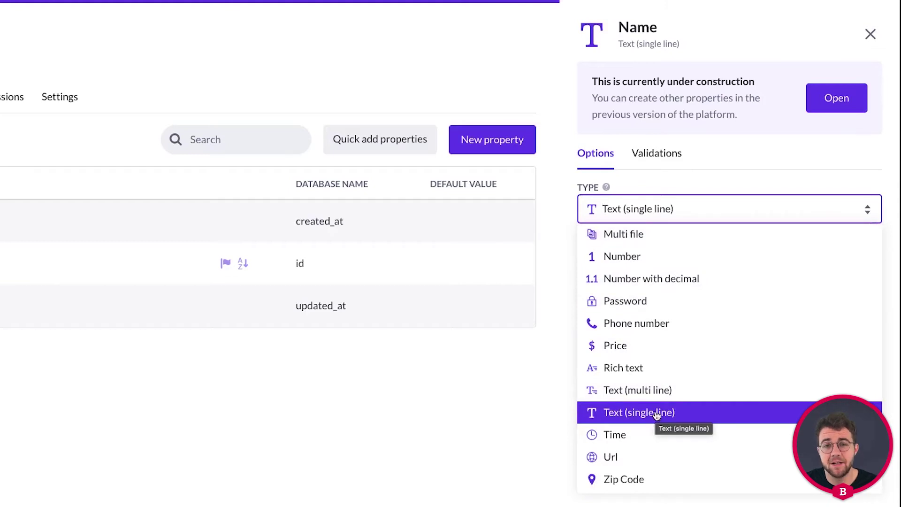
scroll(656, 415, up, 5)
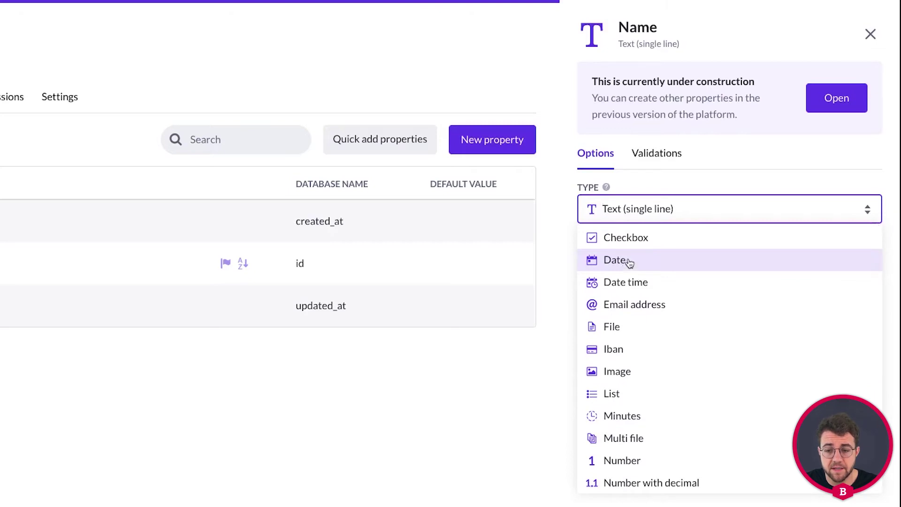
scroll(630, 262, down, 1)
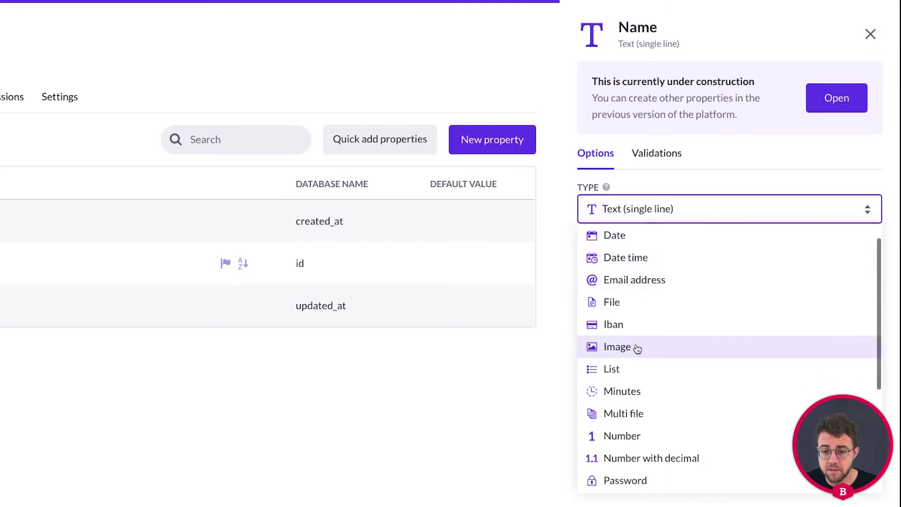
scroll(629, 354, down, 2)
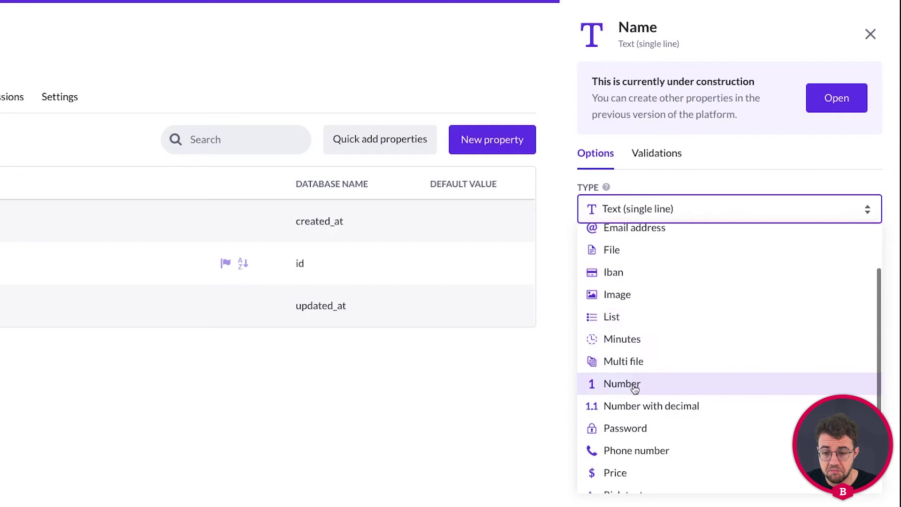
scroll(638, 382, up, 2)
scroll(643, 380, up, 2)
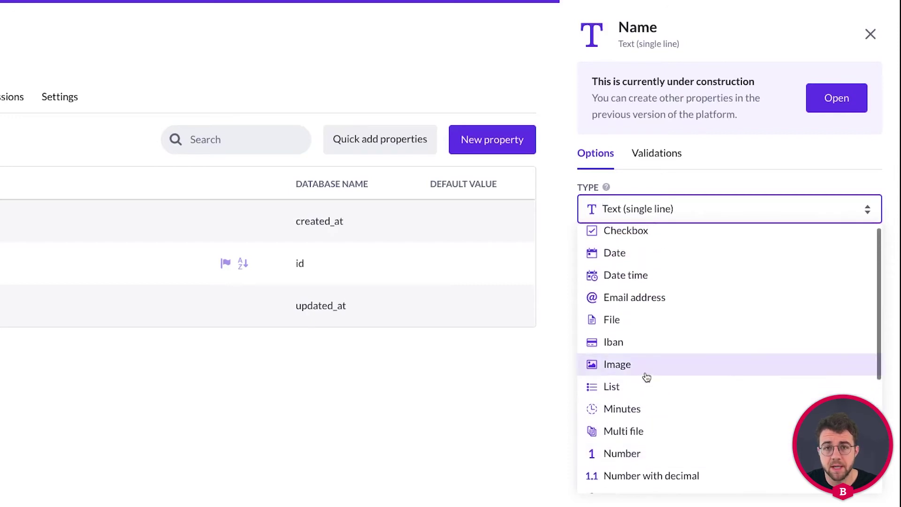
scroll(646, 375, down, 5)
scroll(647, 377, down, 1)
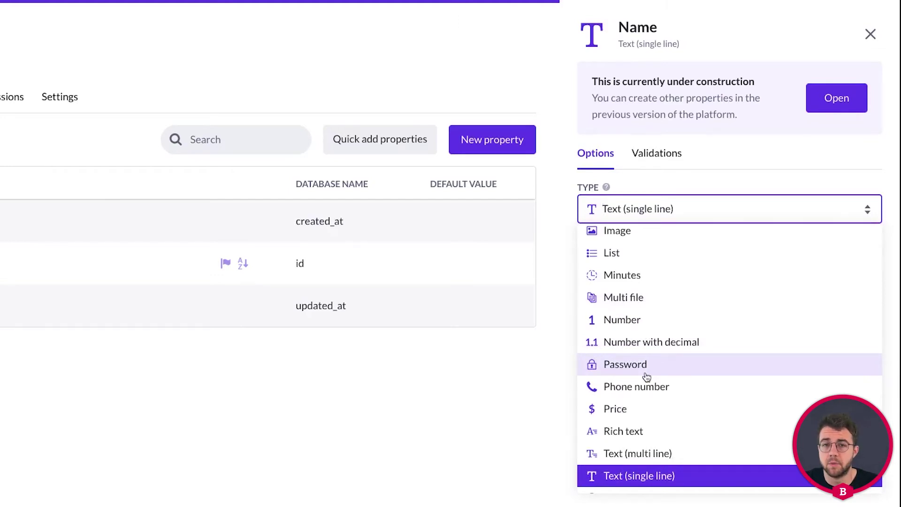
scroll(645, 365, up, 1)
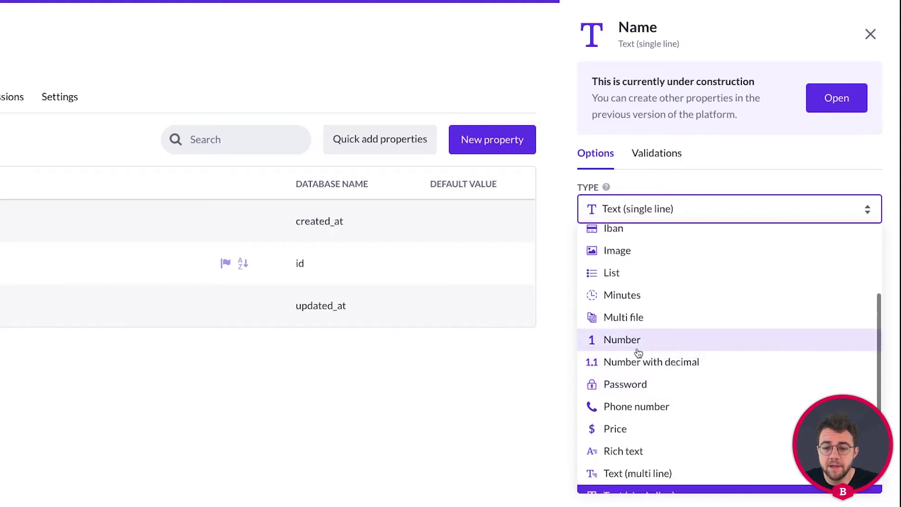
scroll(638, 352, up, 4)
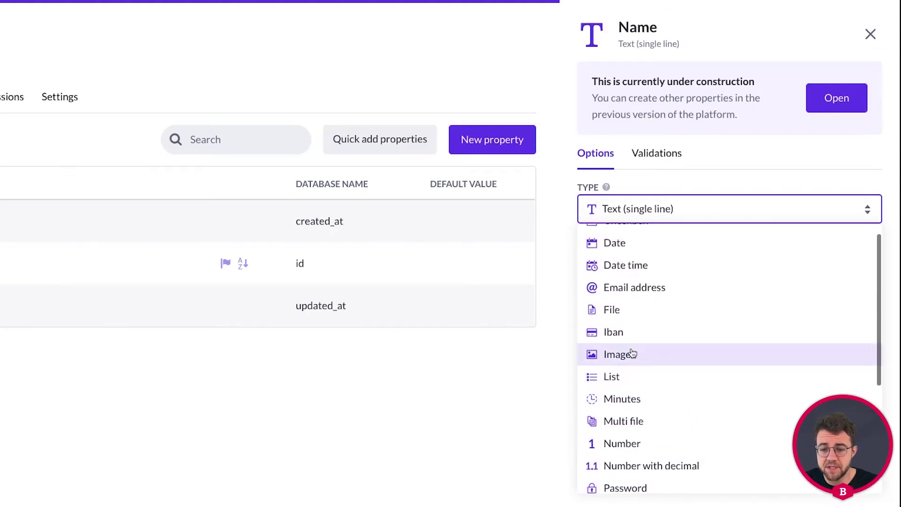
scroll(646, 351, up, 1)
scroll(635, 281, down, 1)
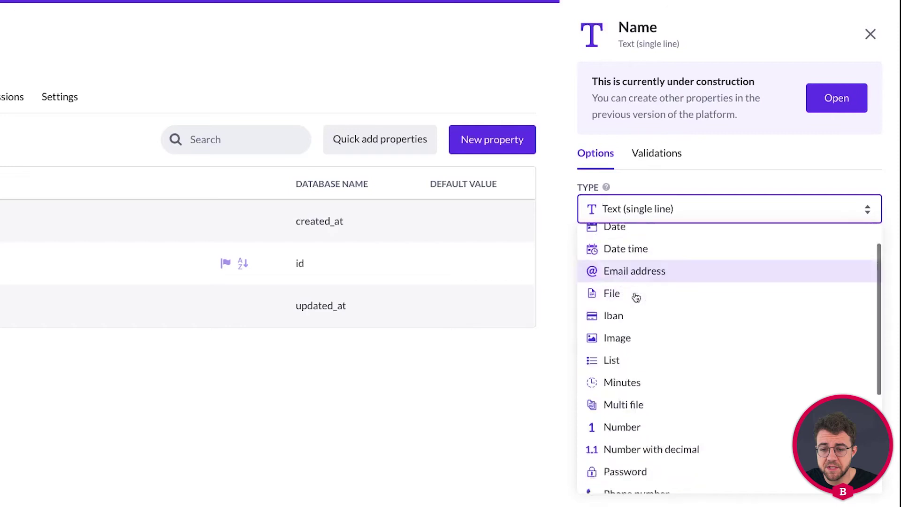
scroll(636, 297, down, 5)
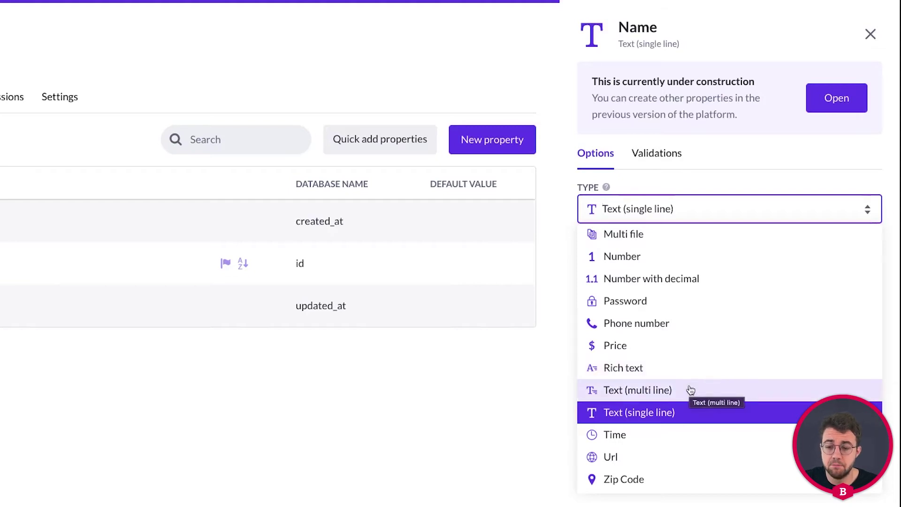
Choose Text (single line) as the type of the Name property and save the property
click(643, 418)
click(586, 260)
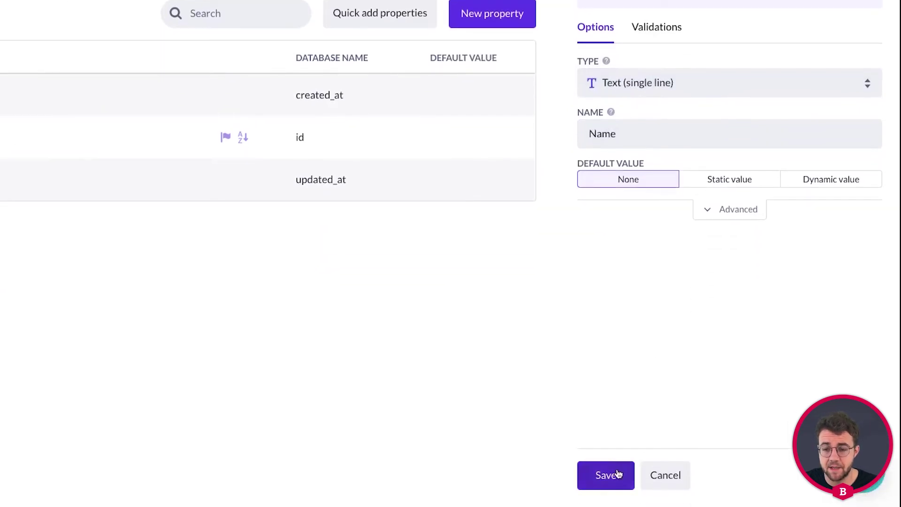
click(617, 476)
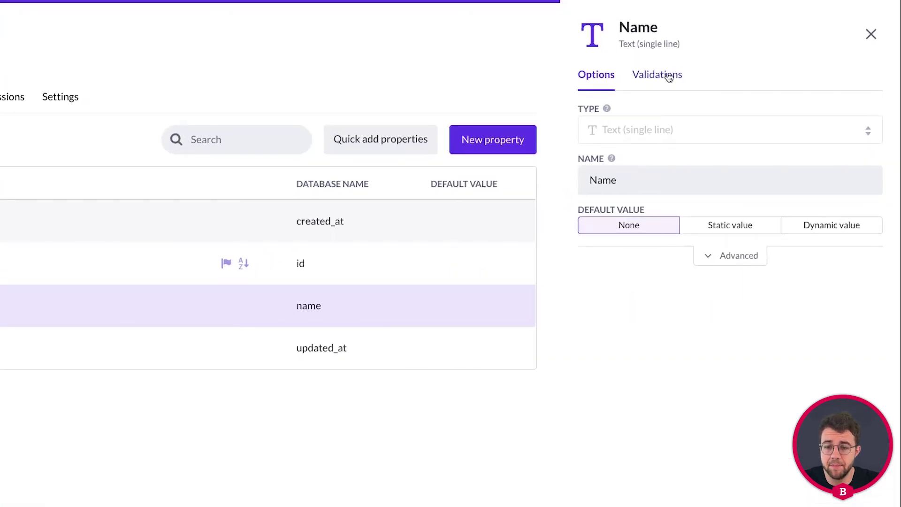
Open the Name property's validation settings in the previous version of the platform and review the validation options
click(669, 78)
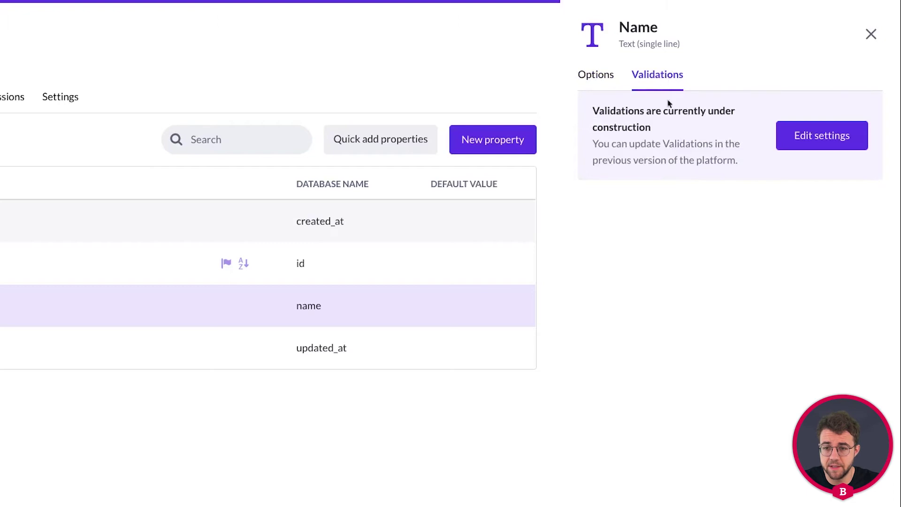
click(821, 136)
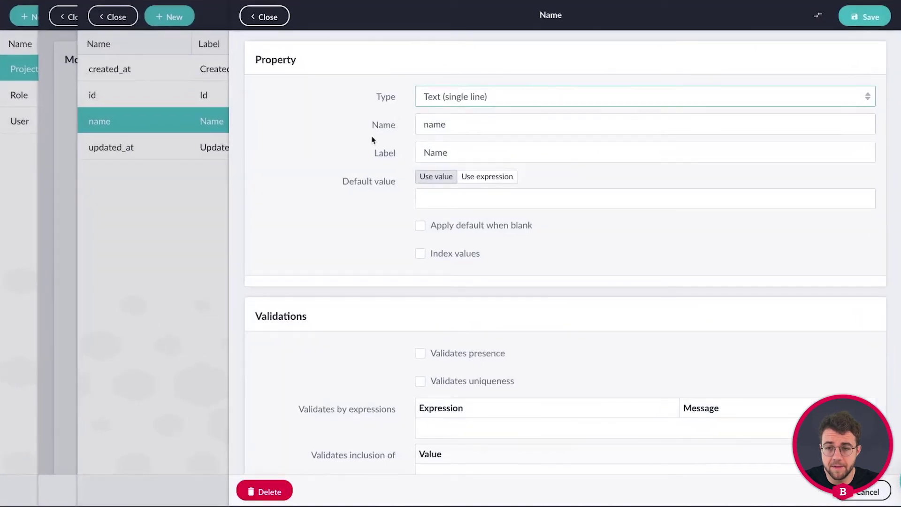
scroll(371, 141, down, 3)
scroll(376, 154, down, 1)
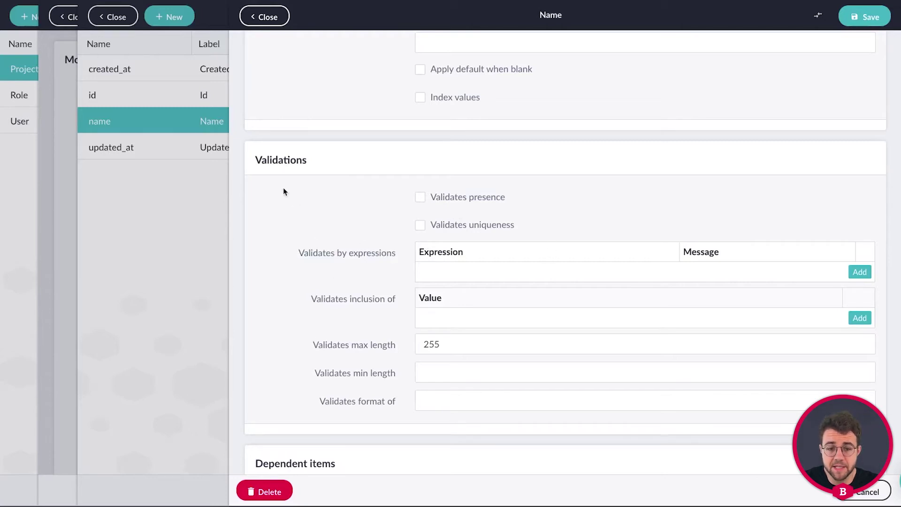
scroll(552, 183, up, 1)
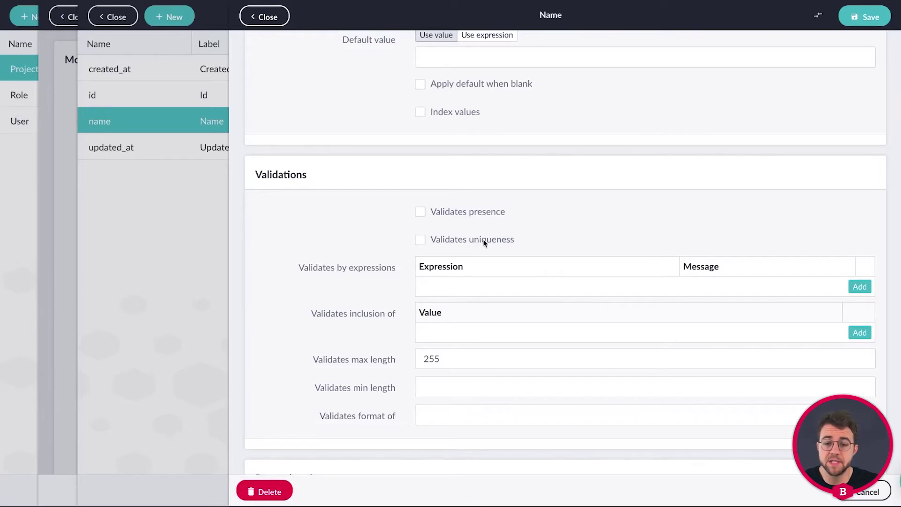
Enable presence and uniqueness validation for the Name property, save the settings and return to the Project model's properties
click(421, 211)
scroll(422, 209, up, 3)
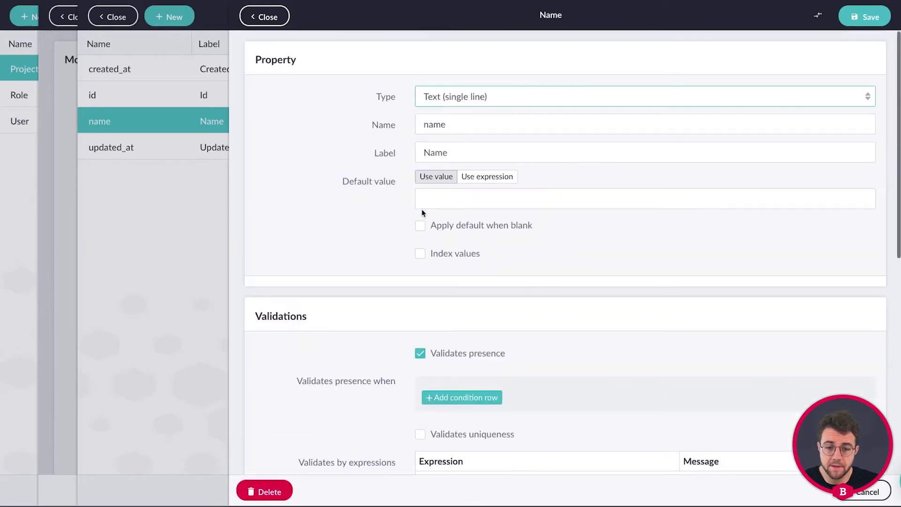
scroll(403, 220, down, 2)
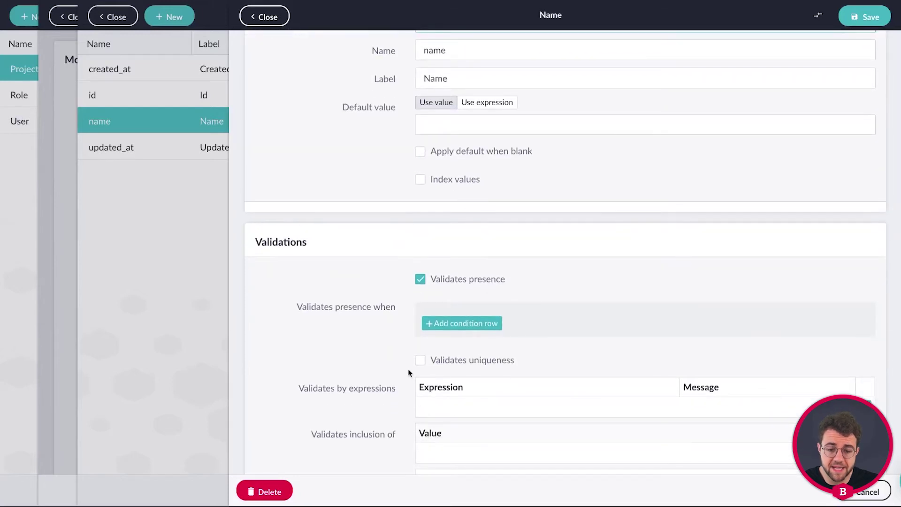
click(421, 362)
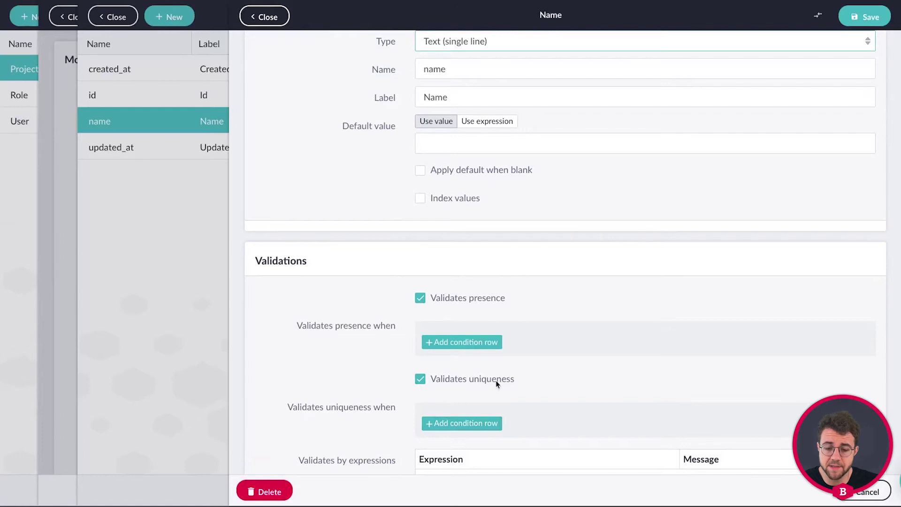
scroll(725, 249, up, 1)
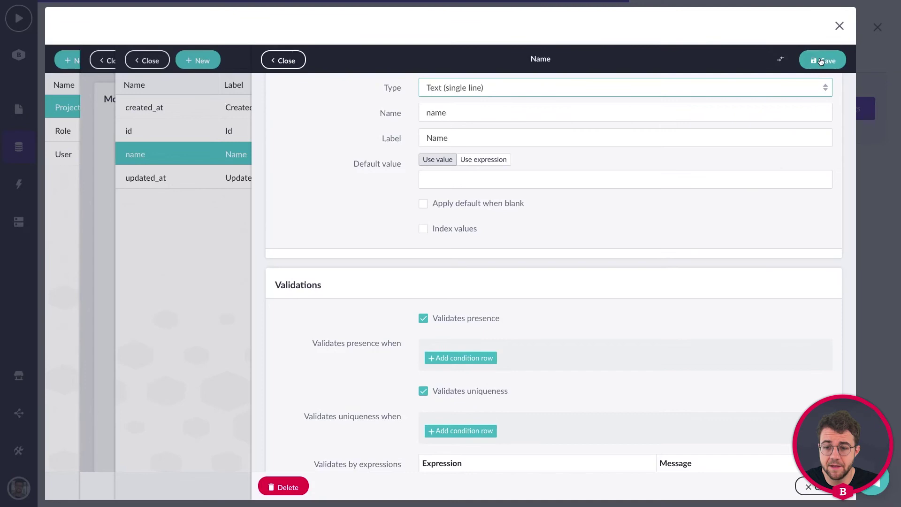
click(874, 17)
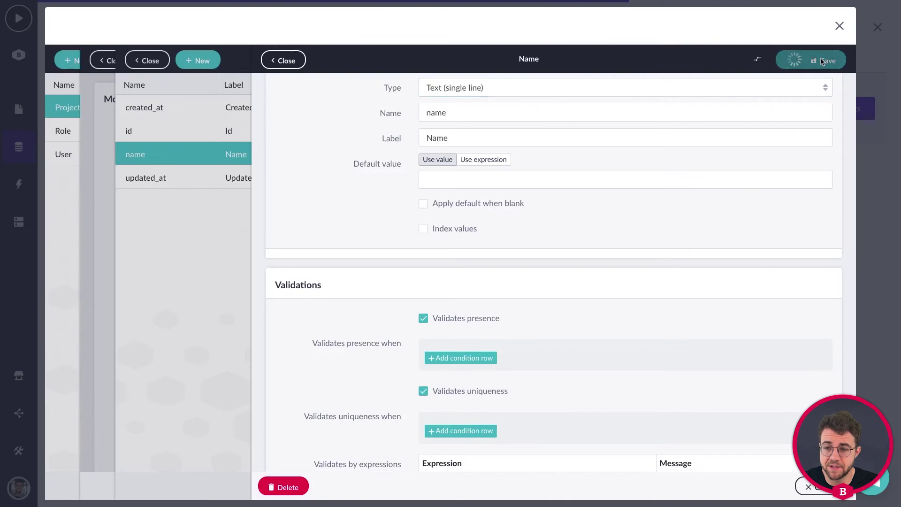
click(839, 26)
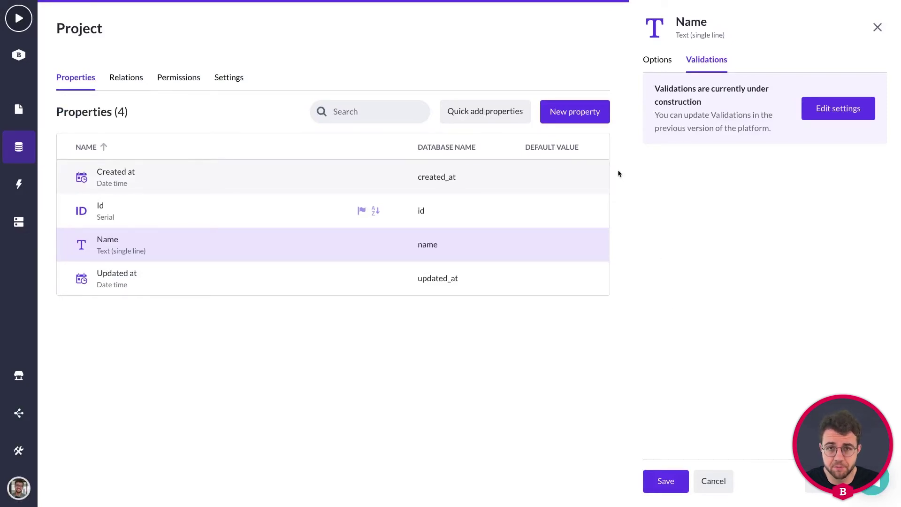
Start a new property for the Project model and name it Description
click(564, 116)
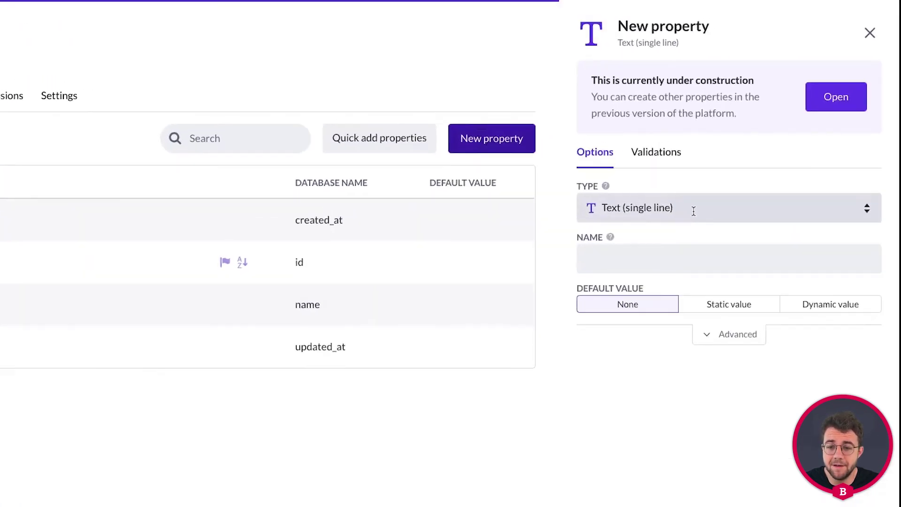
click(642, 258)
text(scrp)
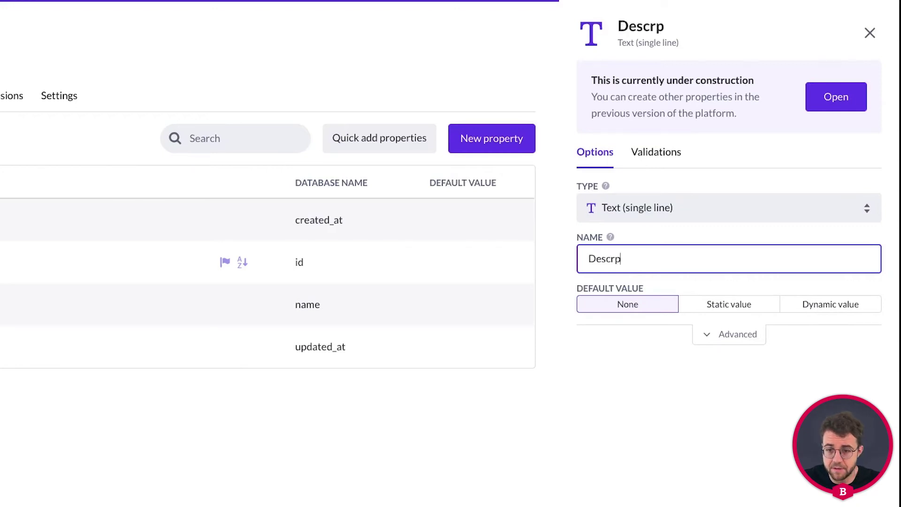
key(BackSpace)
text(iption)
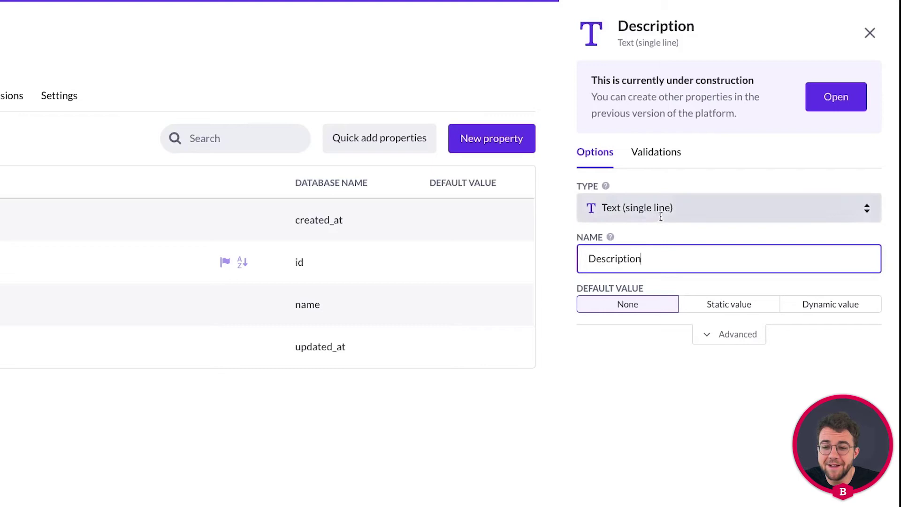
Choose Text (multi line) as the Description property's type and save the property
click(689, 209)
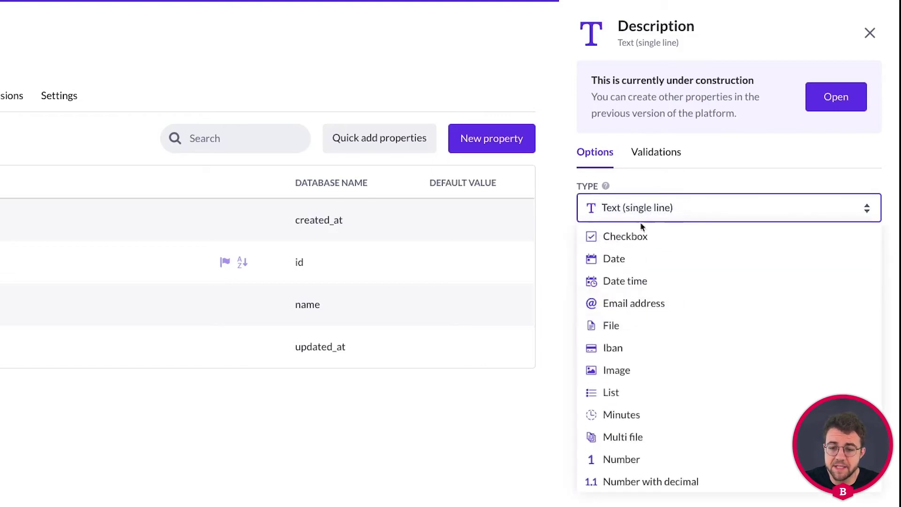
scroll(672, 305, down, 4)
scroll(673, 306, down, 1)
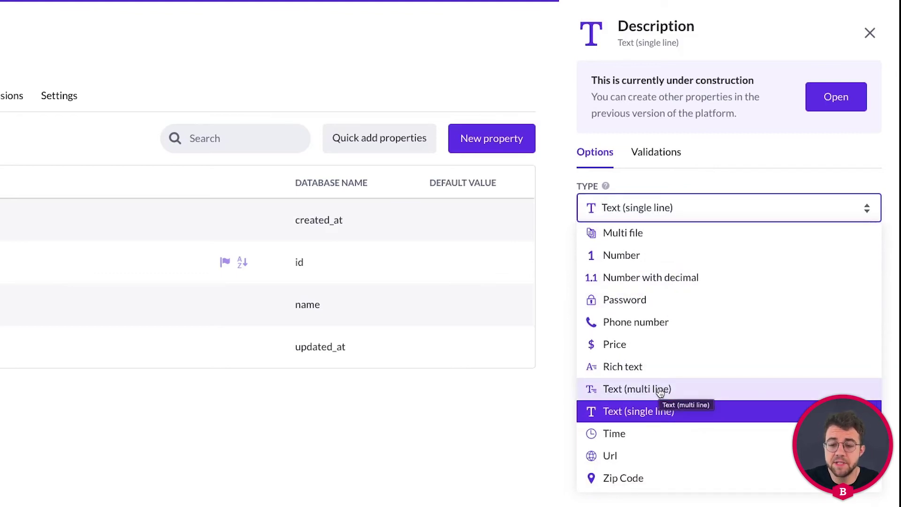
click(661, 393)
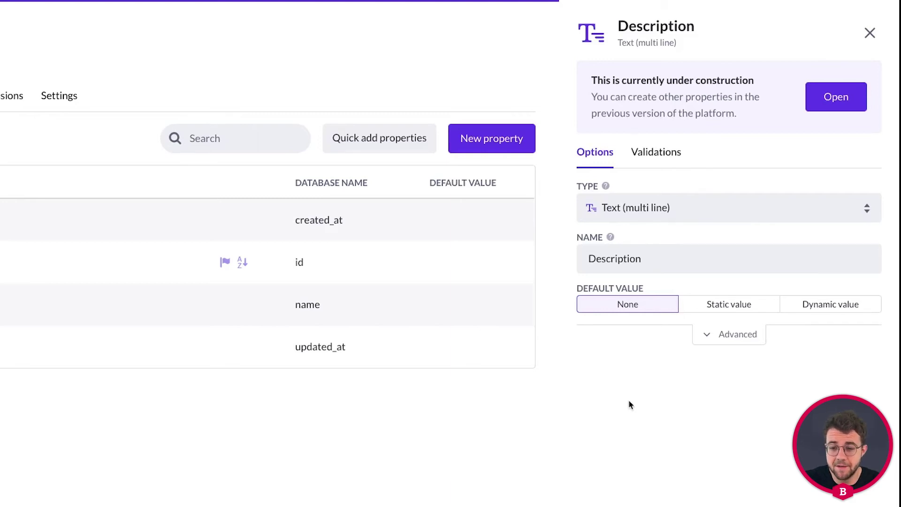
click(613, 482)
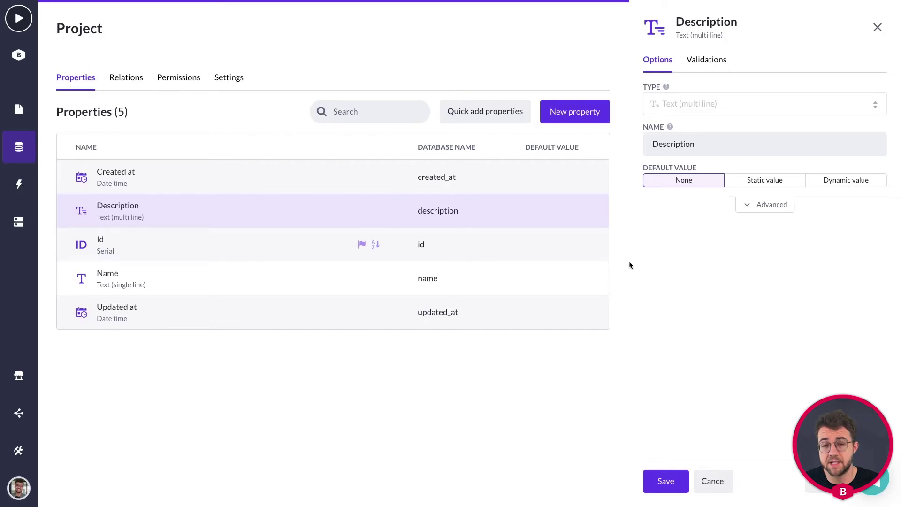
Start another Project property named End date and choose Date as its type
click(582, 115)
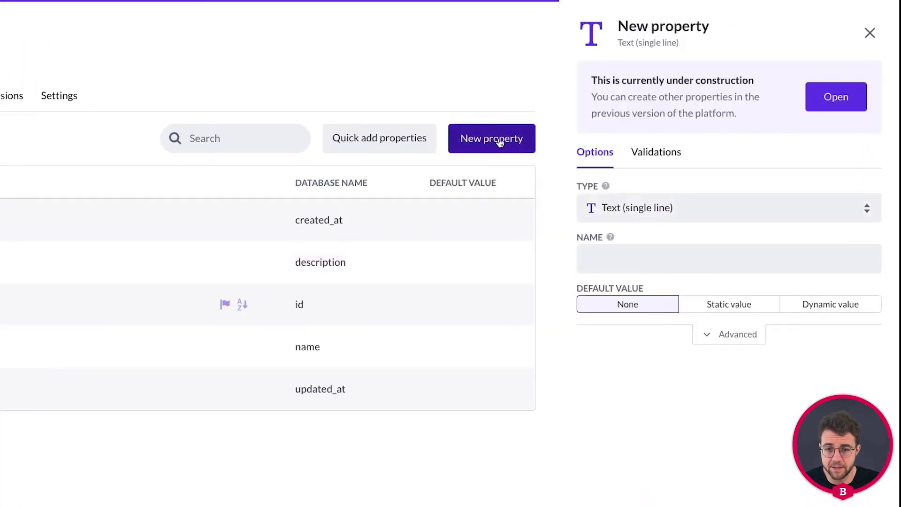
click(620, 256)
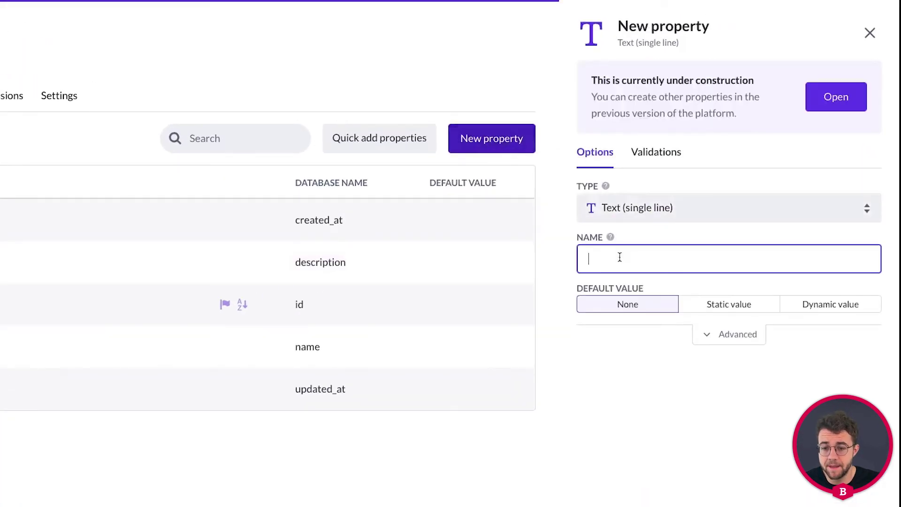
text(End date)
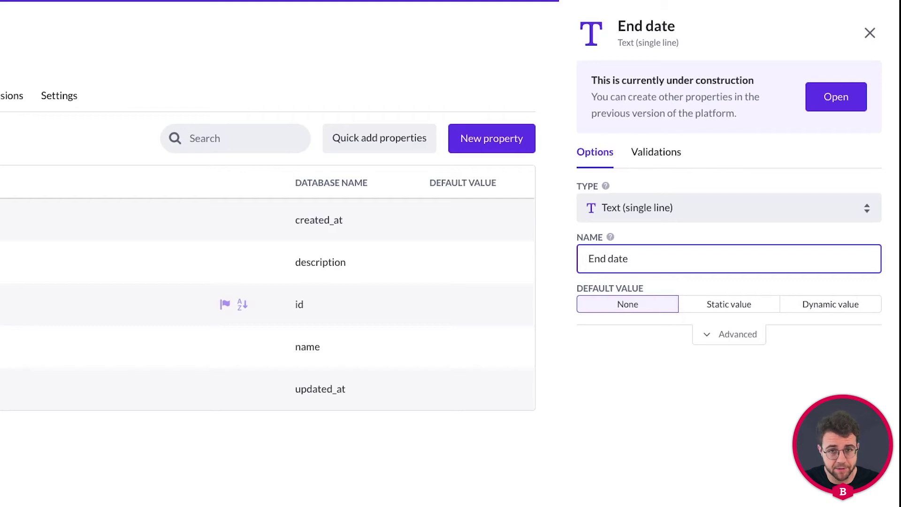
click(627, 208)
scroll(660, 441, down, 4)
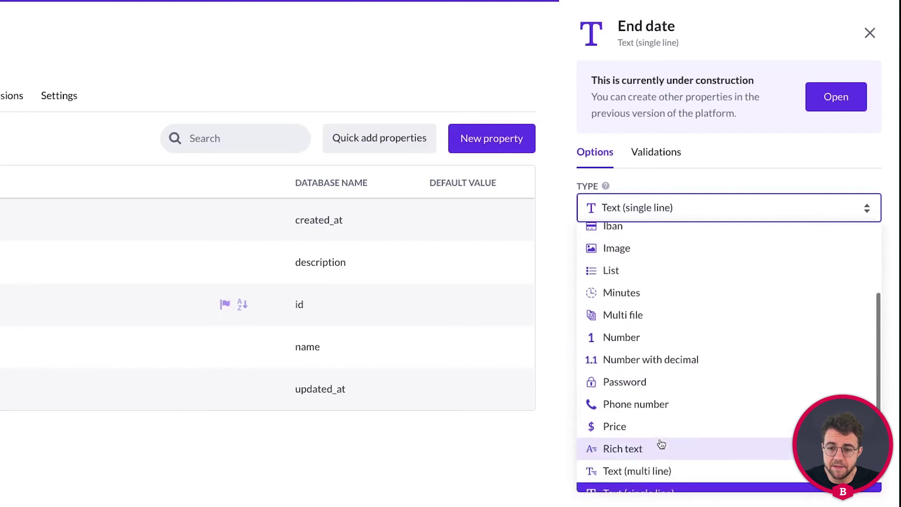
scroll(660, 442, up, 4)
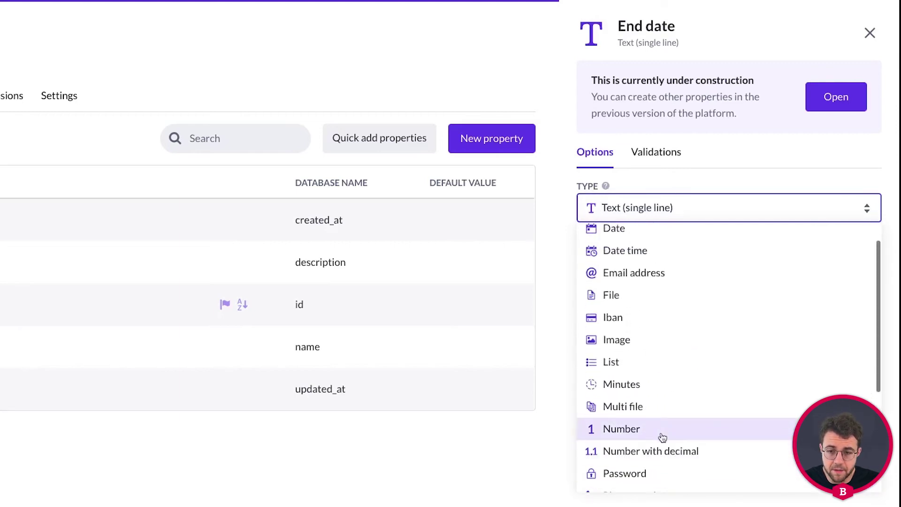
scroll(660, 413, up, 1)
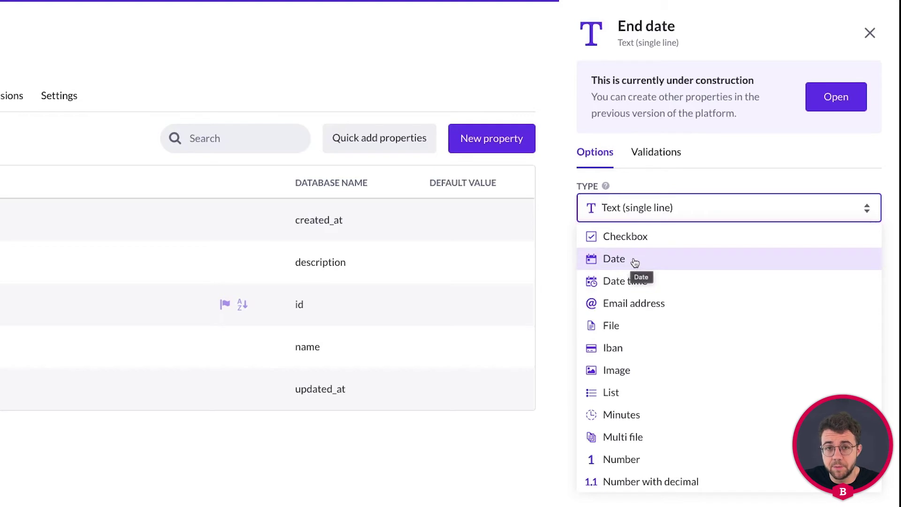
click(659, 266)
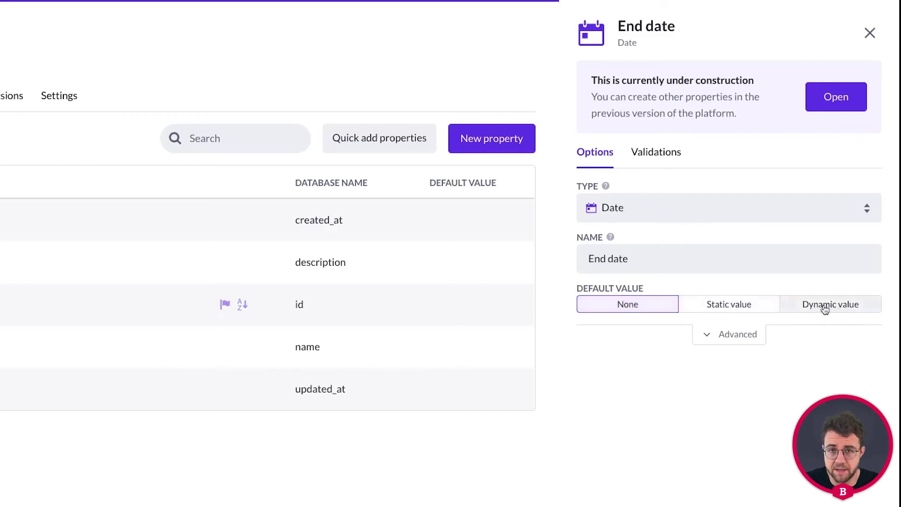
Switch the End date property's default to a static value and look at the calendar for picking a fixed date
click(708, 310)
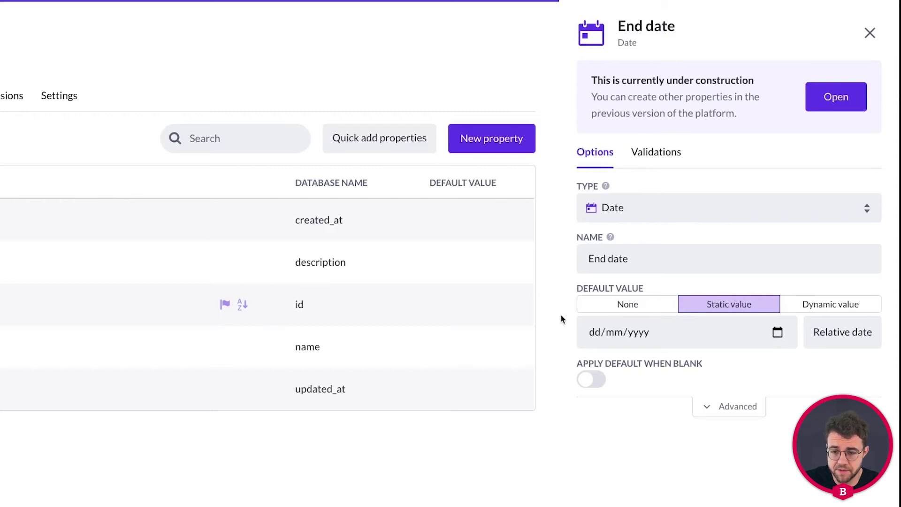
click(778, 334)
click(778, 208)
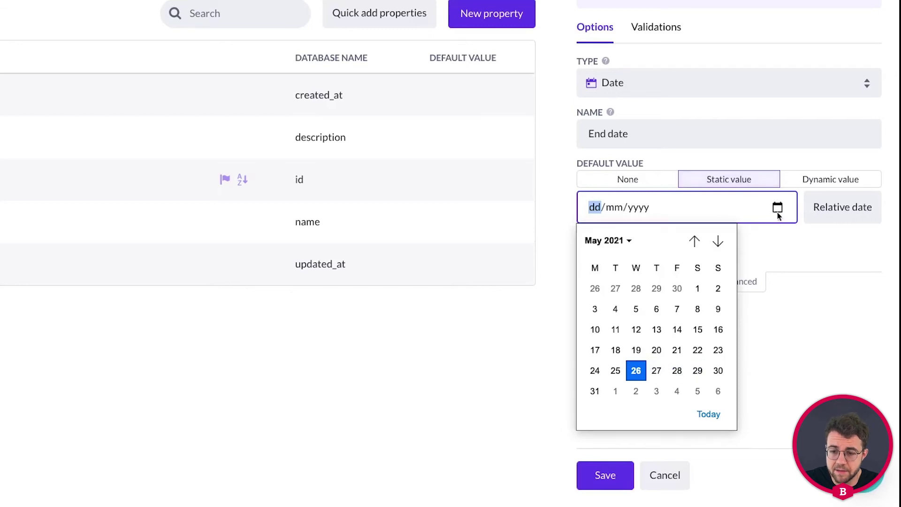
click(551, 192)
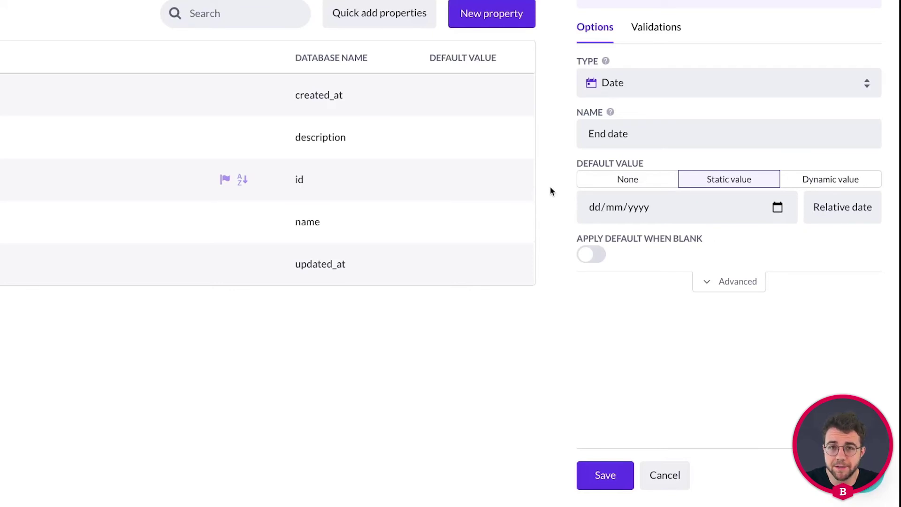
Use the relative date Next month as the End date property's default value and save the property
click(840, 212)
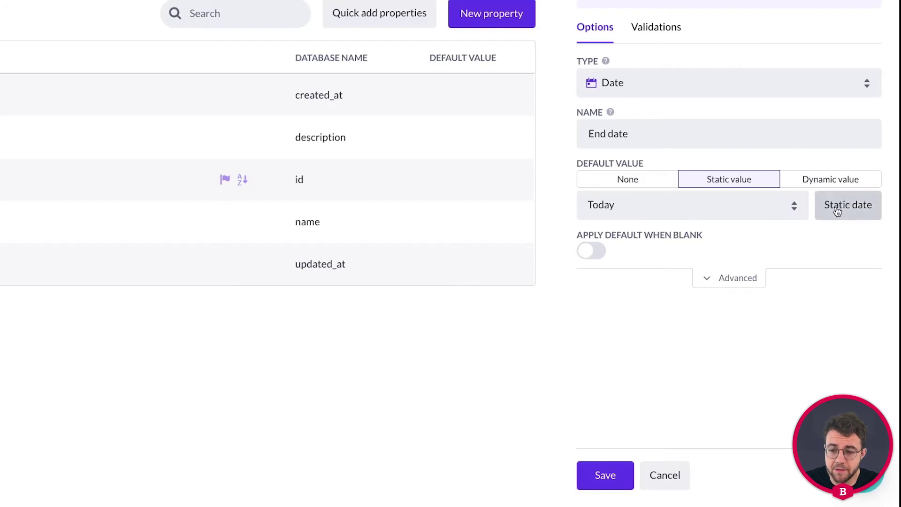
click(641, 207)
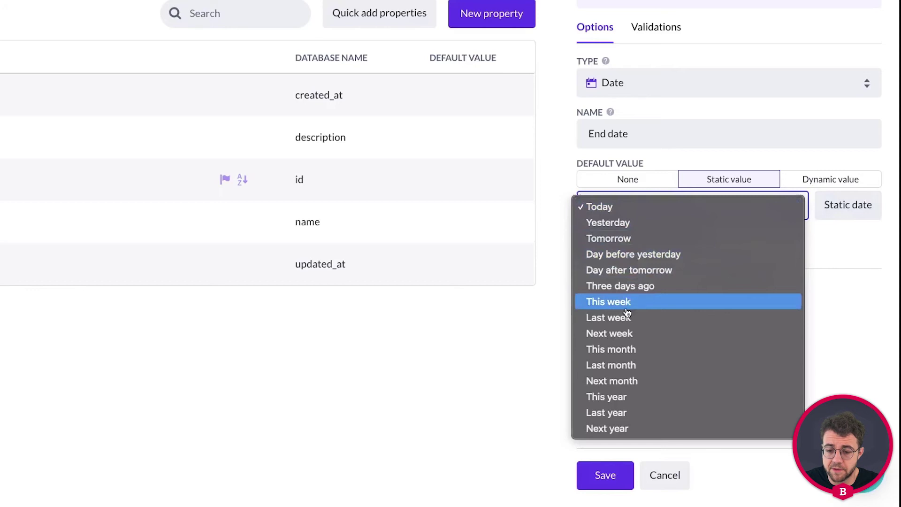
click(615, 382)
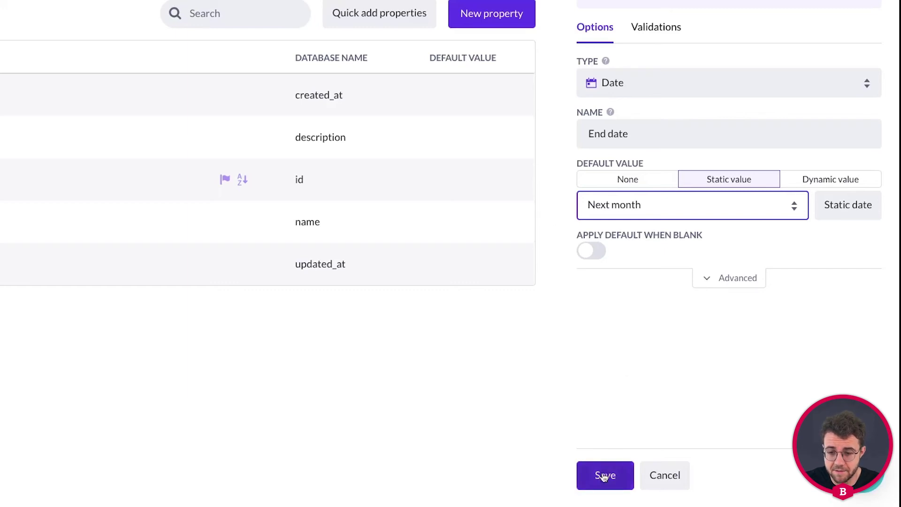
click(604, 477)
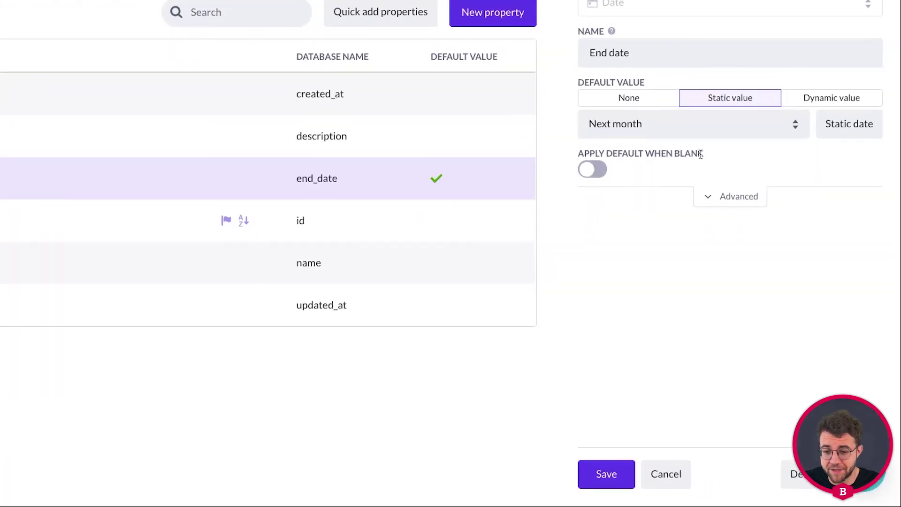
Enable applying the default when blank for the End date property and save the change
click(598, 170)
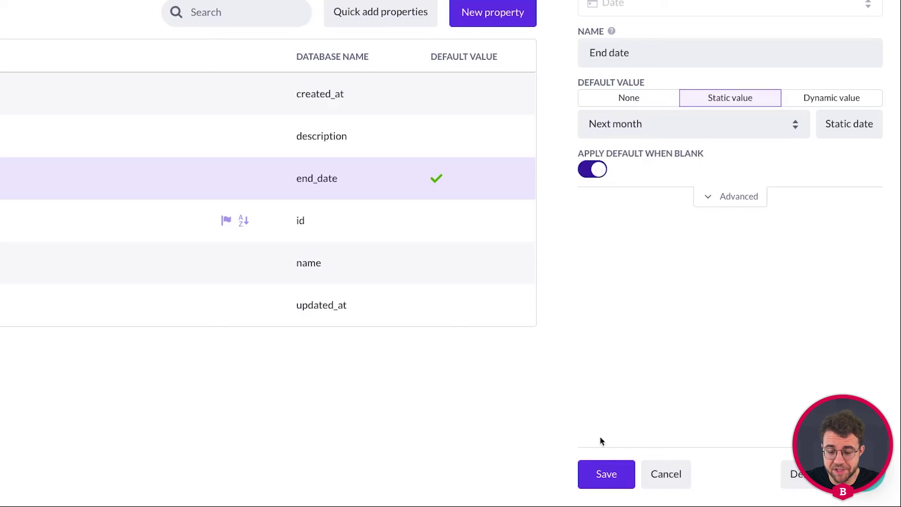
click(606, 474)
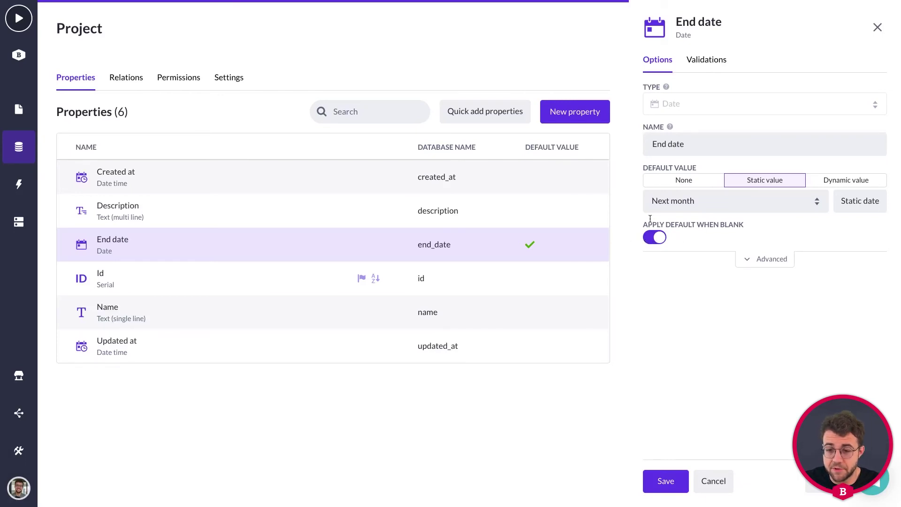
drag(638, 165, 697, 166)
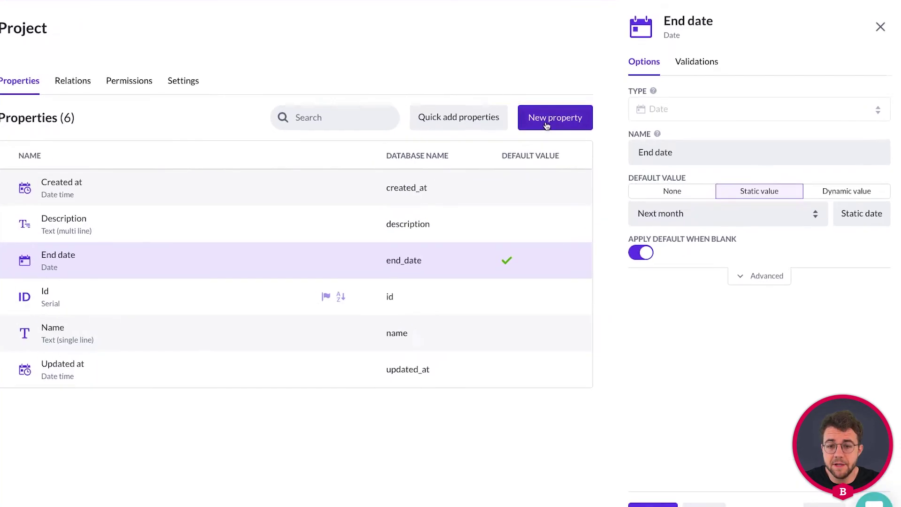
Start a new Project property of type List and name it Status
click(546, 121)
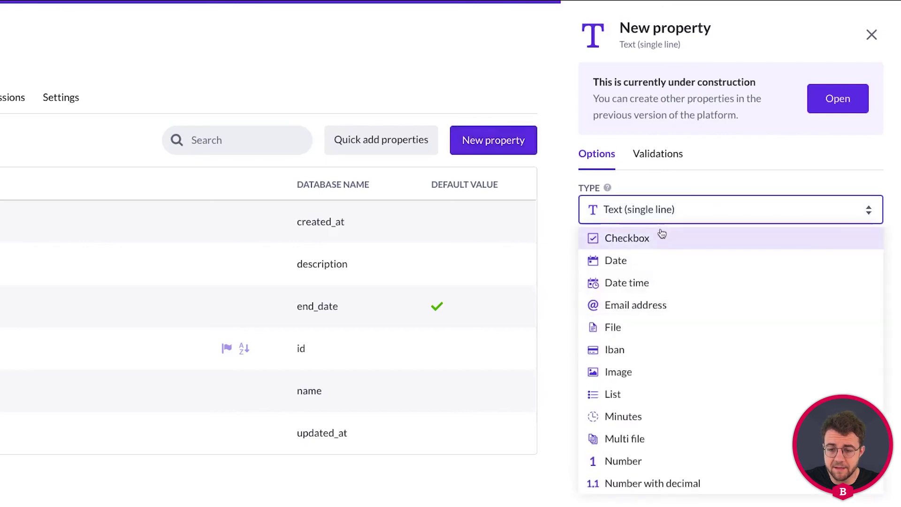
scroll(661, 253, down, 5)
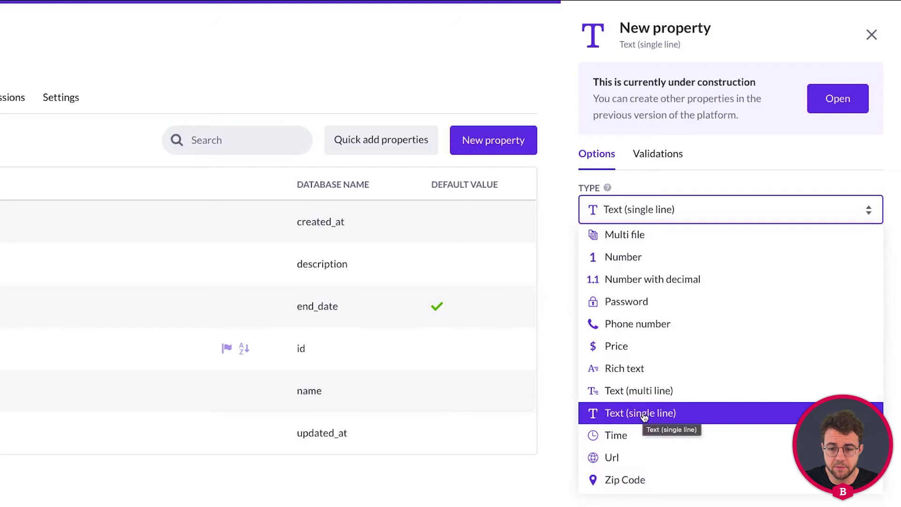
scroll(645, 418, up, 1)
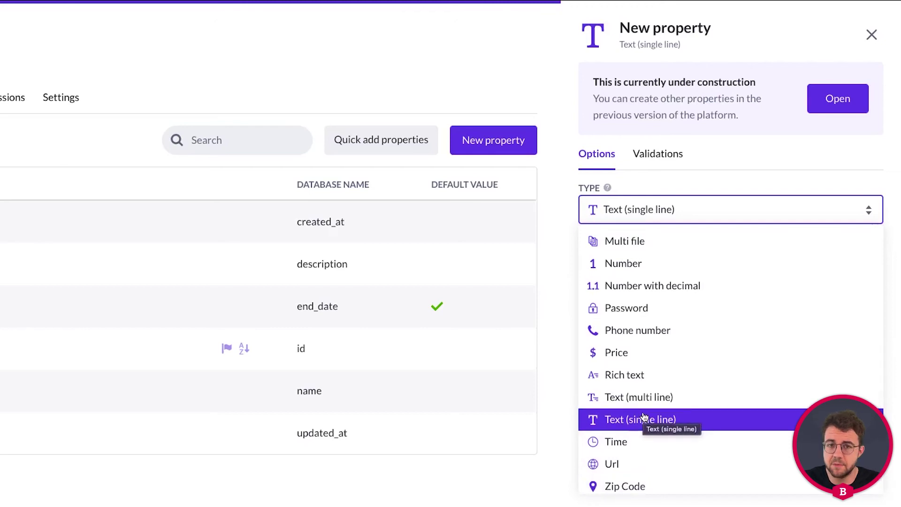
scroll(643, 418, up, 1)
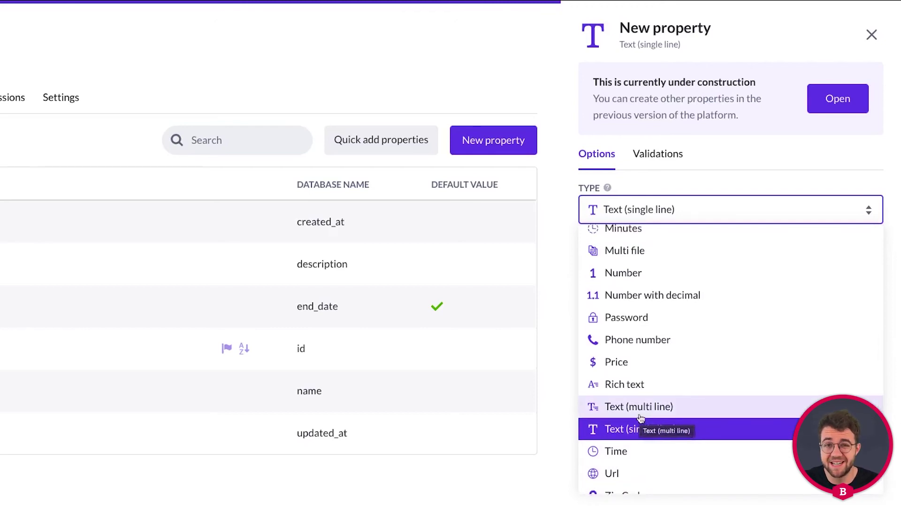
scroll(644, 414, up, 2)
scroll(644, 409, up, 4)
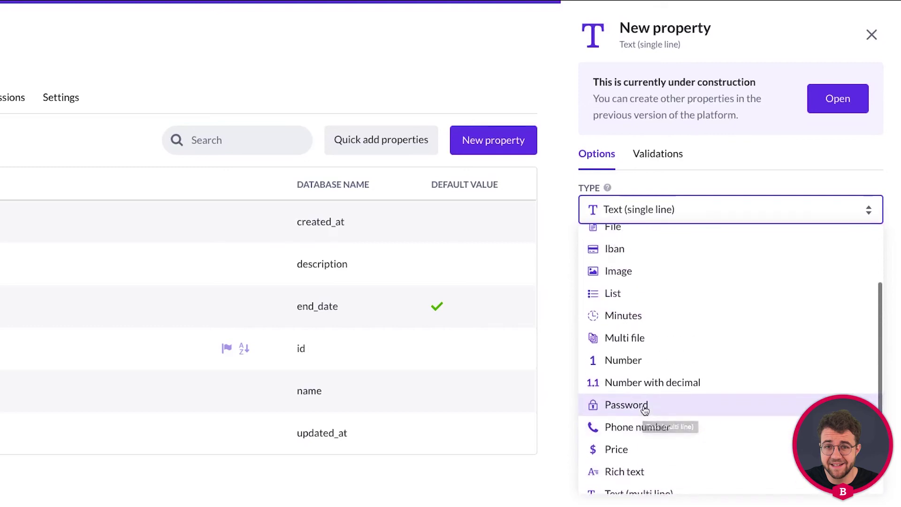
click(624, 343)
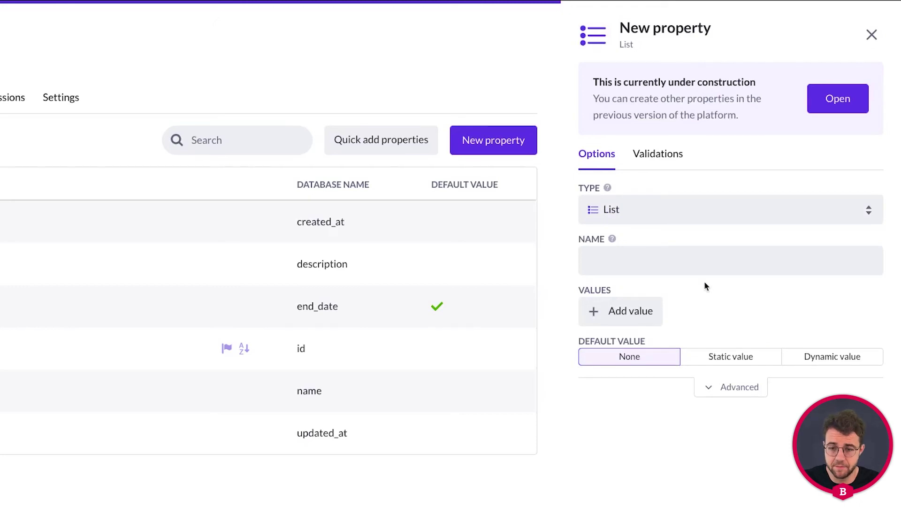
click(683, 268)
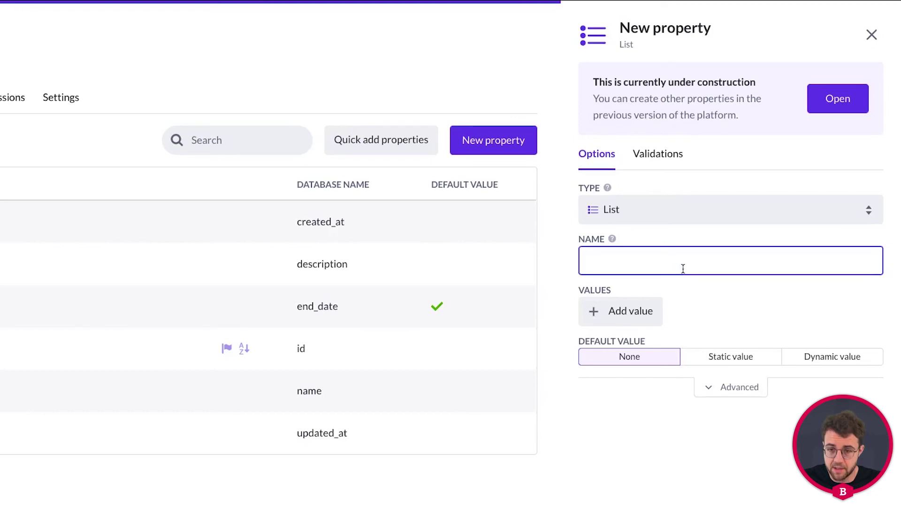
text(Status)
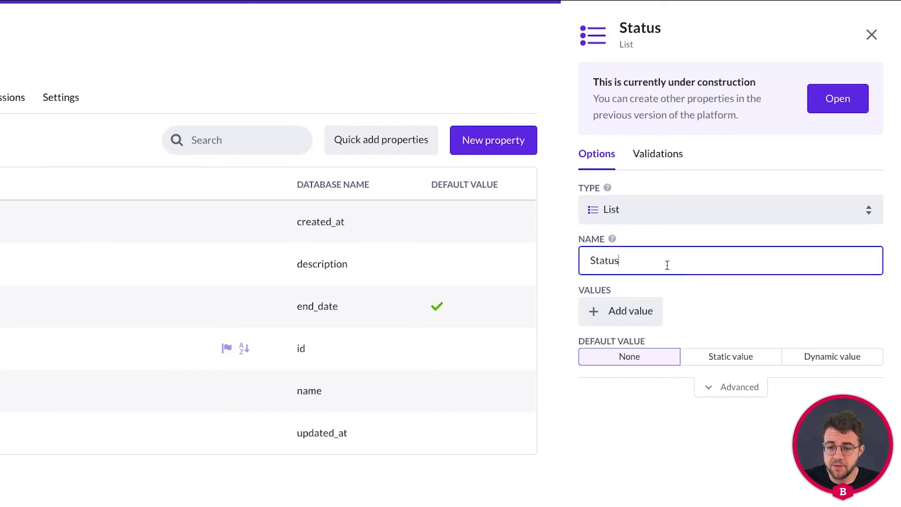
Add three values to the Status list property: New, In progress and Done
click(630, 309)
click(626, 354)
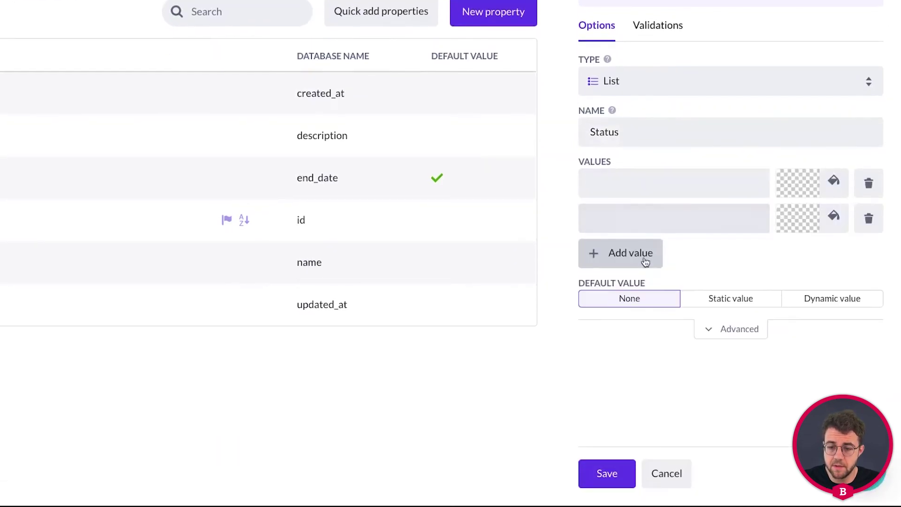
click(646, 262)
click(625, 180)
text(New)
click(635, 219)
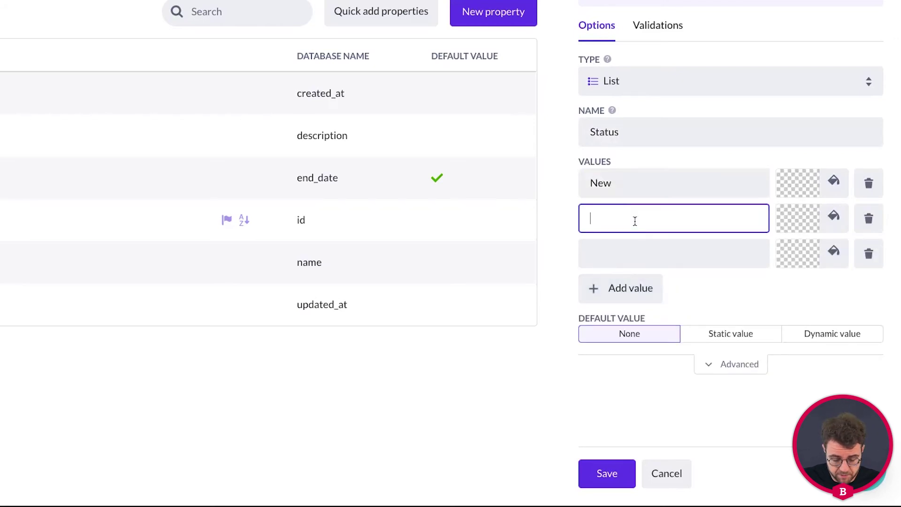
text(In prog)
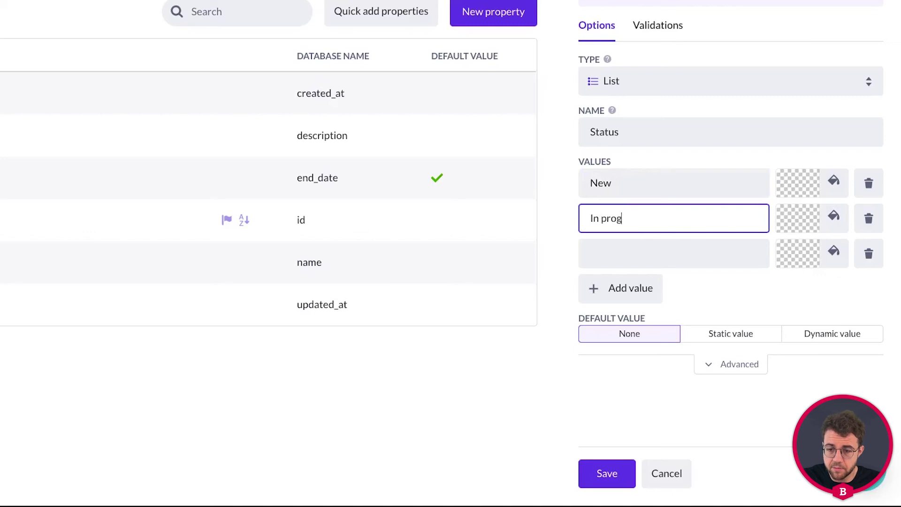
text(ress)
click(646, 252)
text(Done)
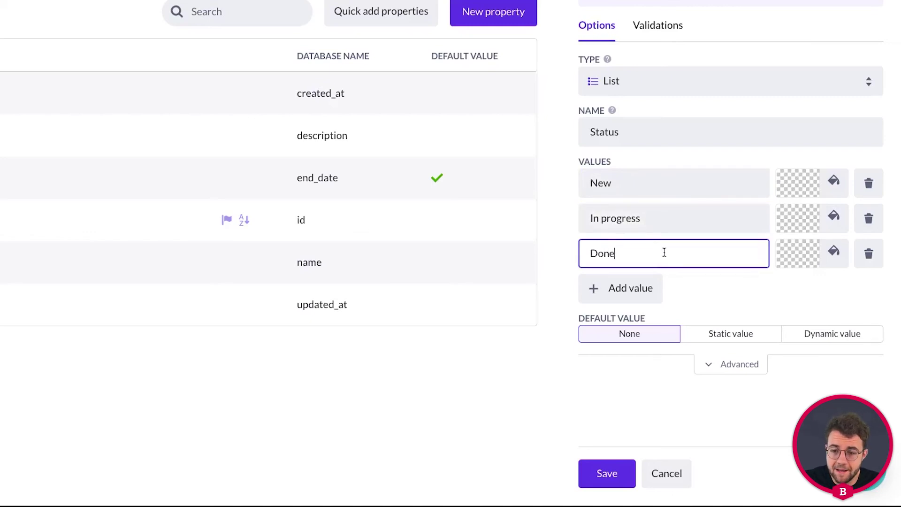
click(669, 159)
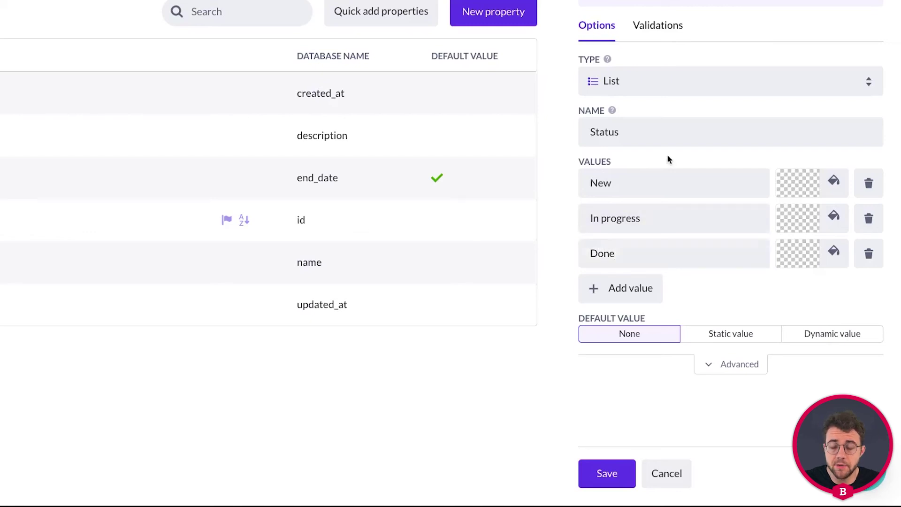
Color the Status values: Betty Blocks Red for New, Honey for In progress and Grass for Done
click(834, 184)
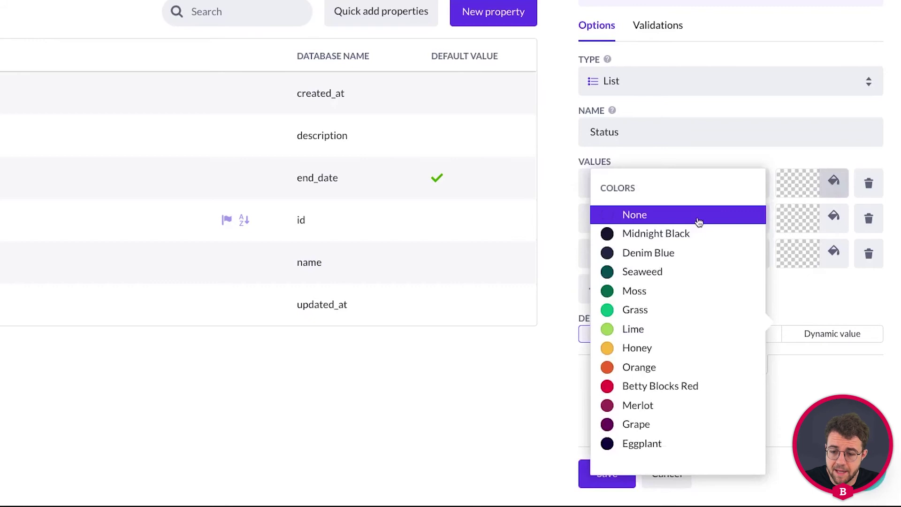
click(636, 388)
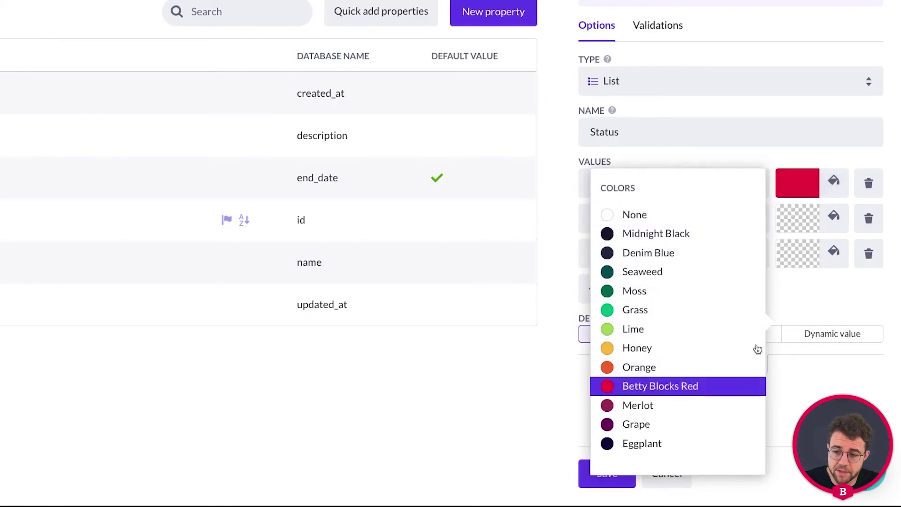
click(834, 217)
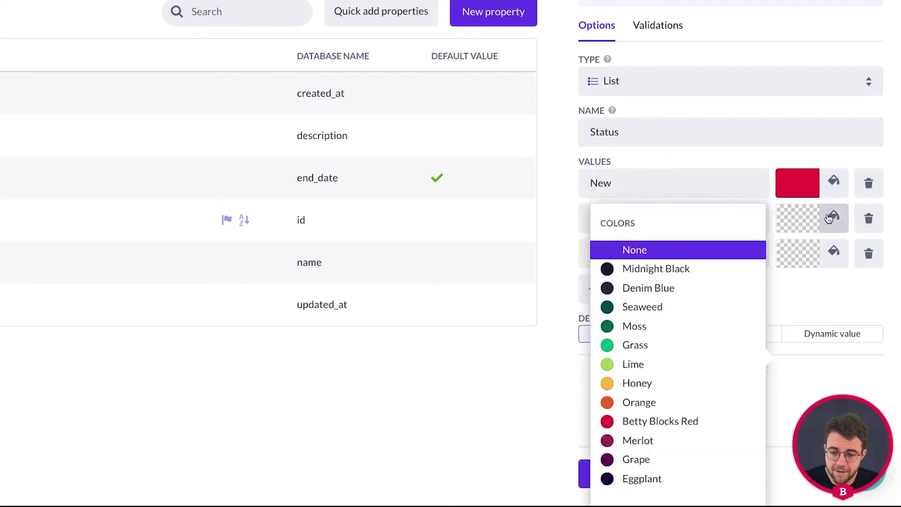
click(633, 388)
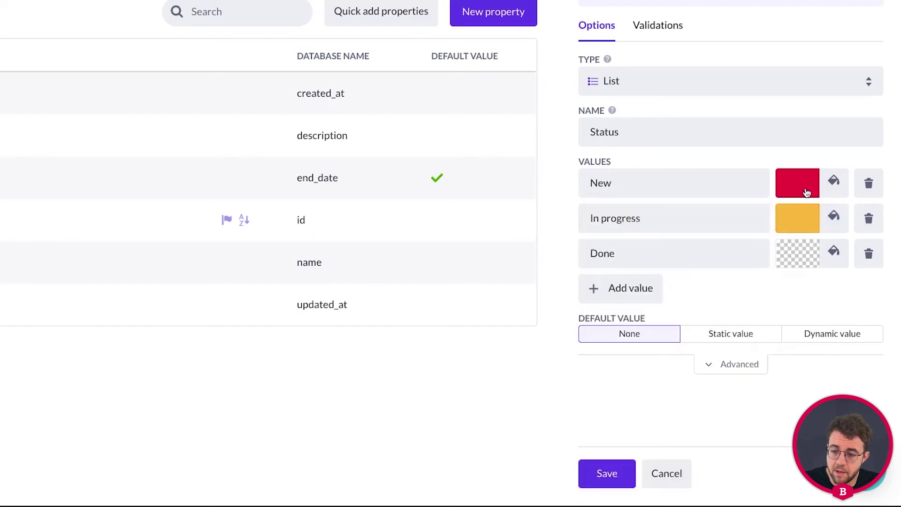
click(834, 253)
click(633, 383)
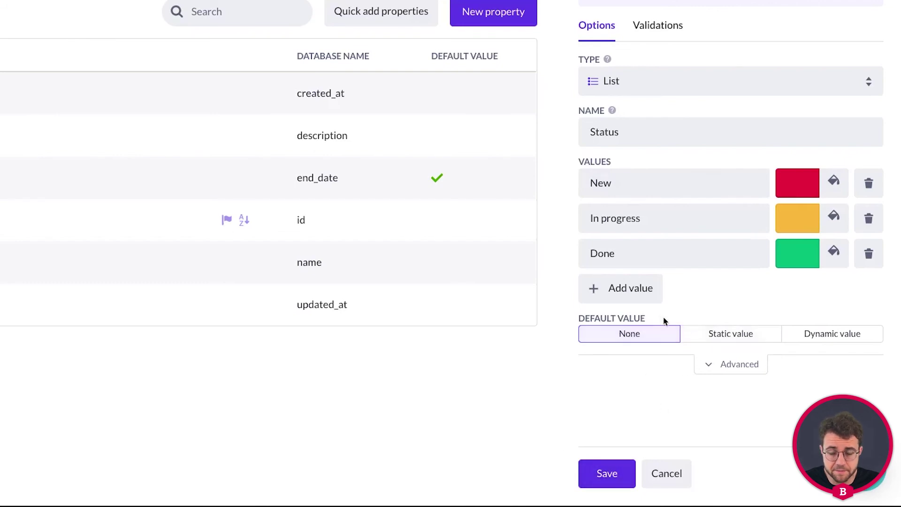
Use the static value New as the Status property's default and save the property
click(708, 332)
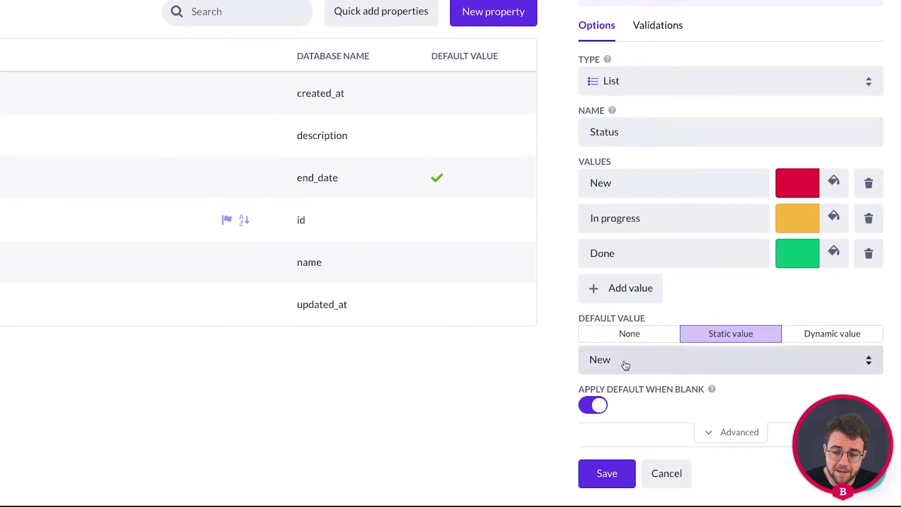
click(626, 365)
click(596, 364)
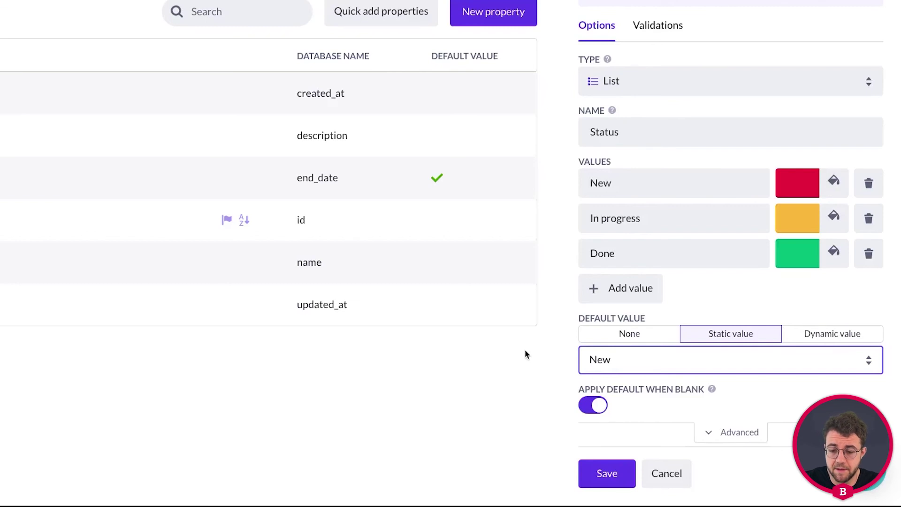
click(619, 479)
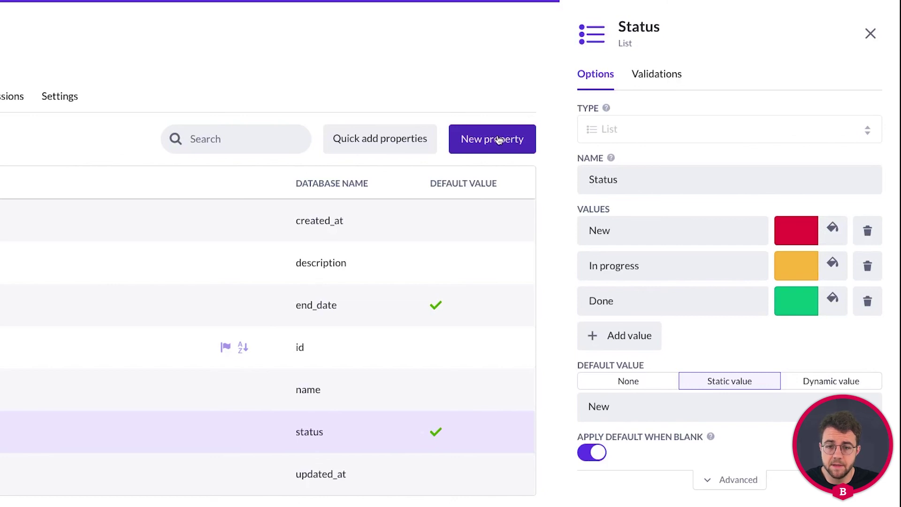
Start a new Project property of type Image and name it Image
click(499, 140)
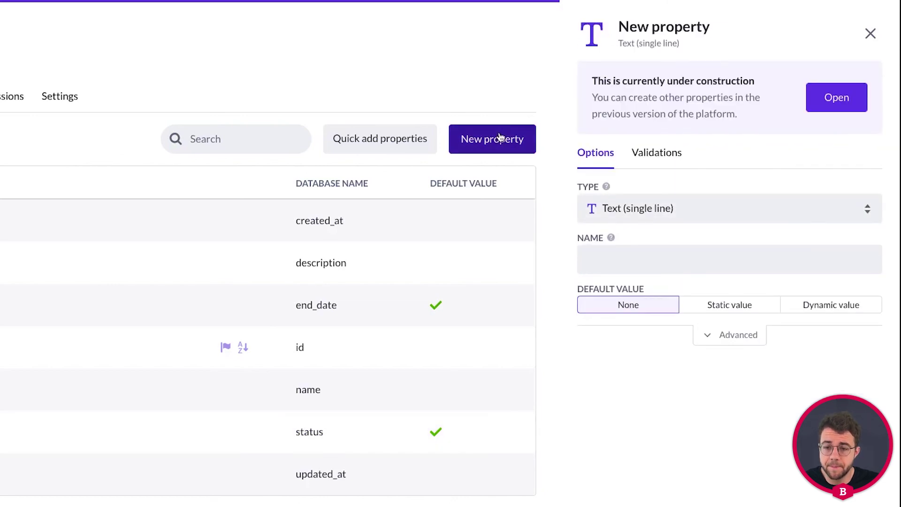
click(609, 201)
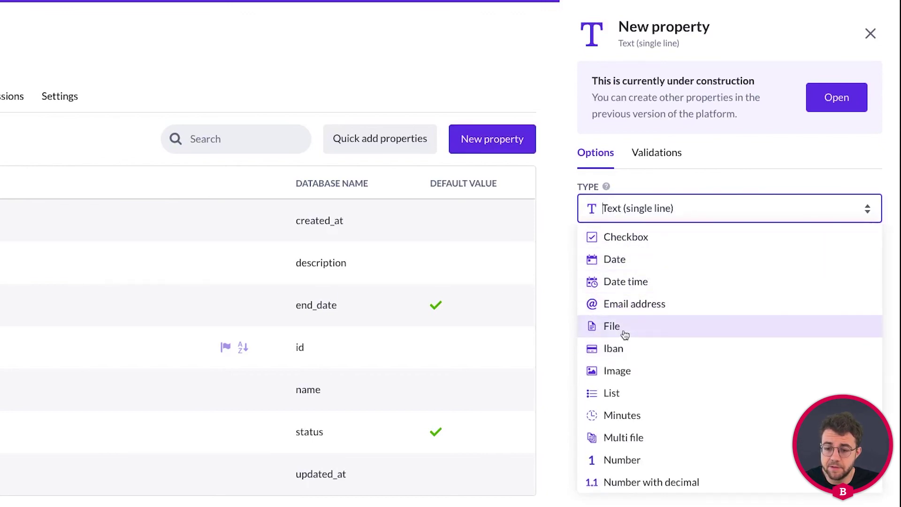
click(631, 369)
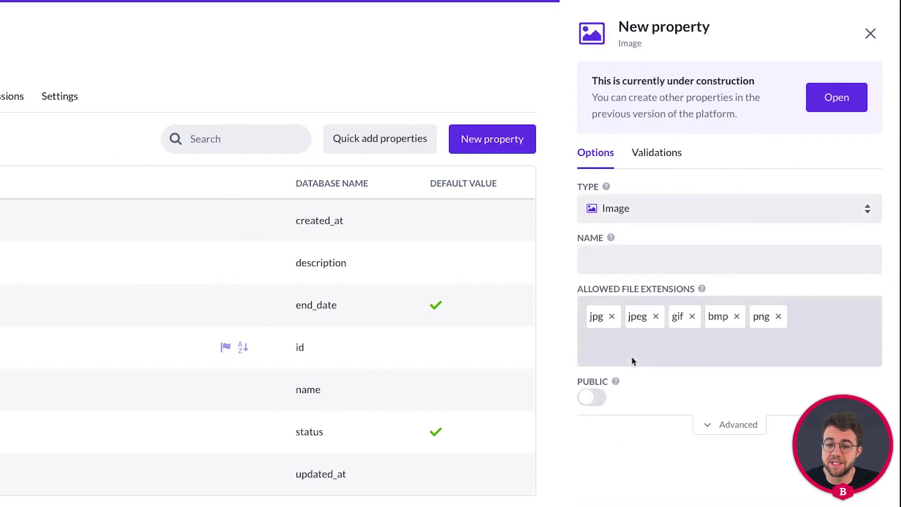
click(636, 258)
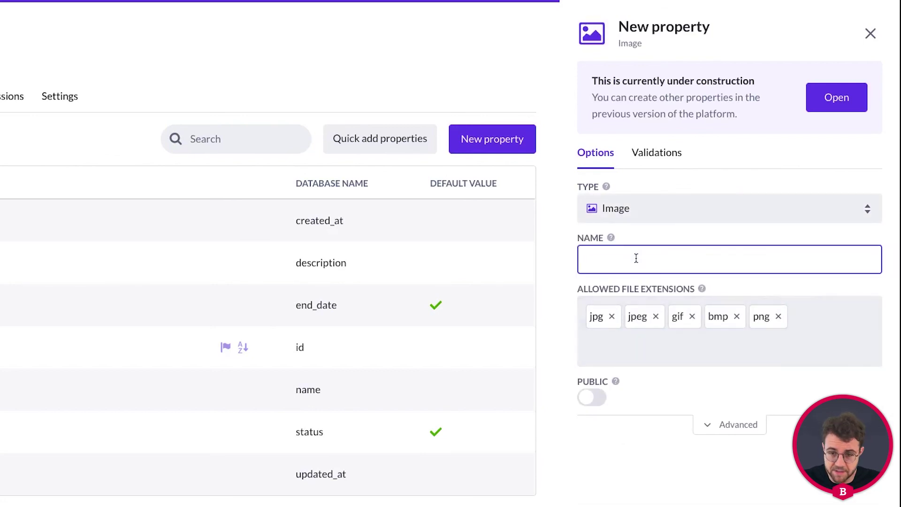
text(Image)
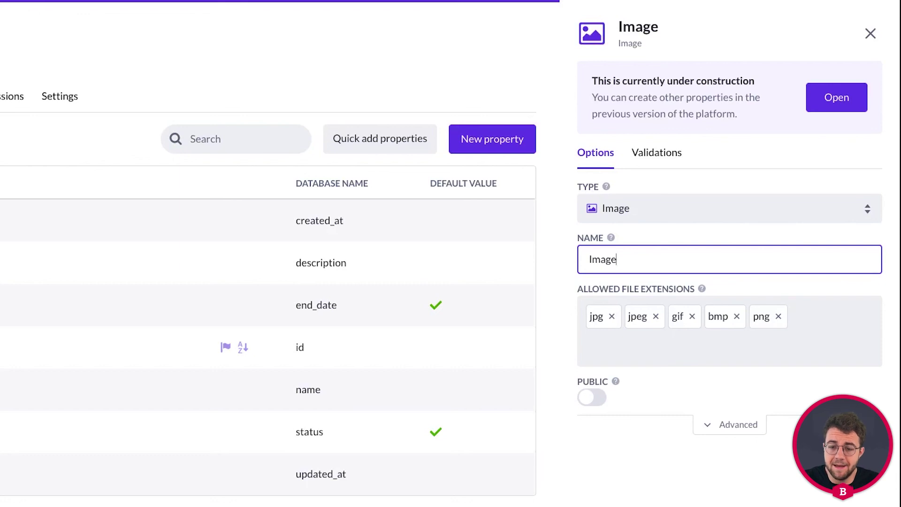
click(553, 290)
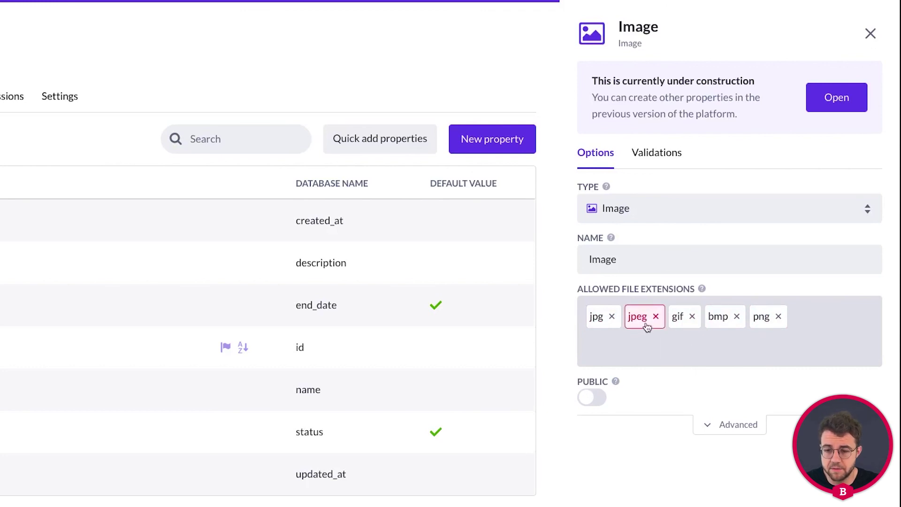
Remove gif from the Image property's allowed file extensions and add it back
click(693, 318)
click(787, 313)
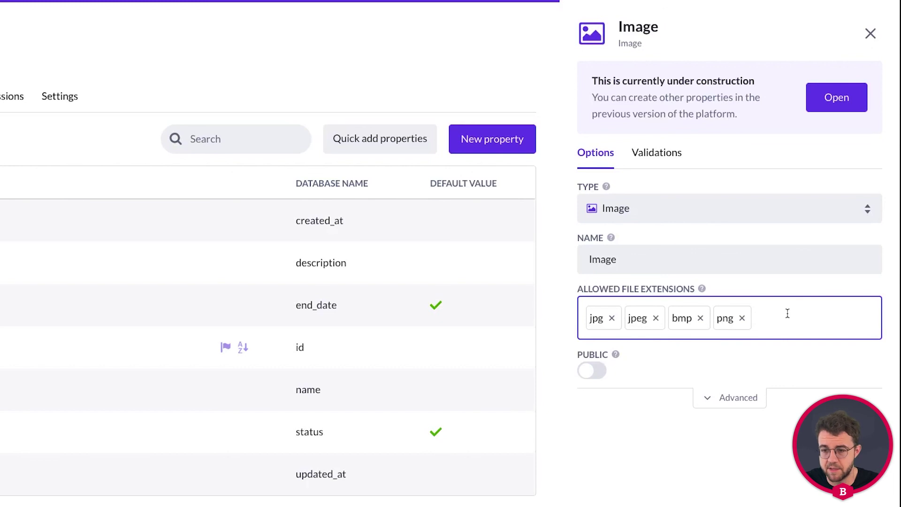
text(gif)
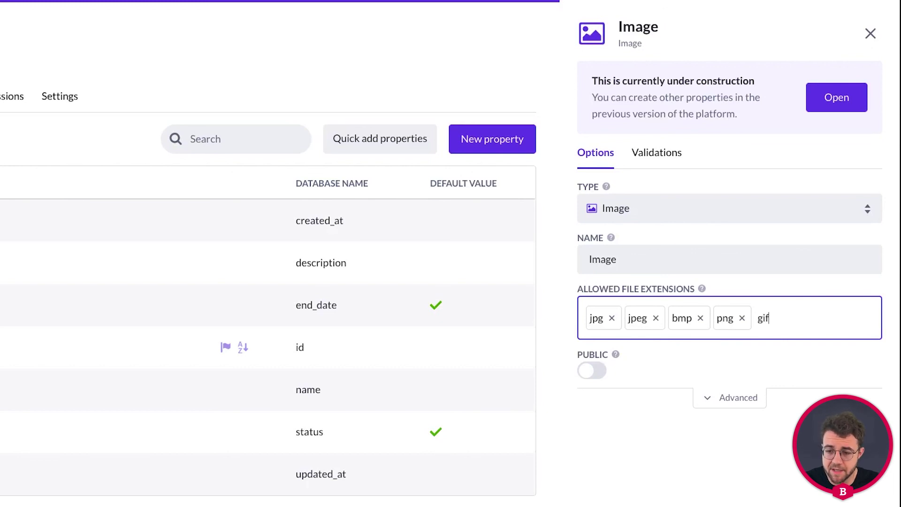
key(Return)
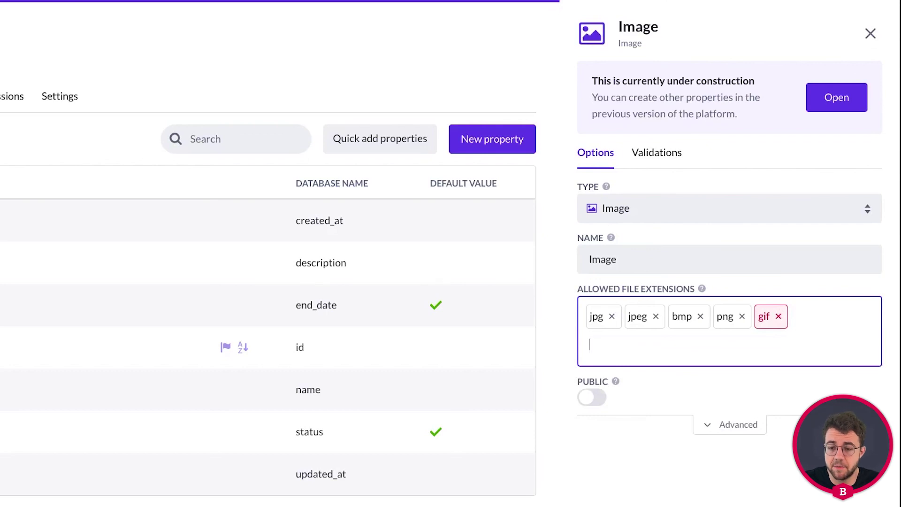
Save the new Image property on the Project model
click(611, 450)
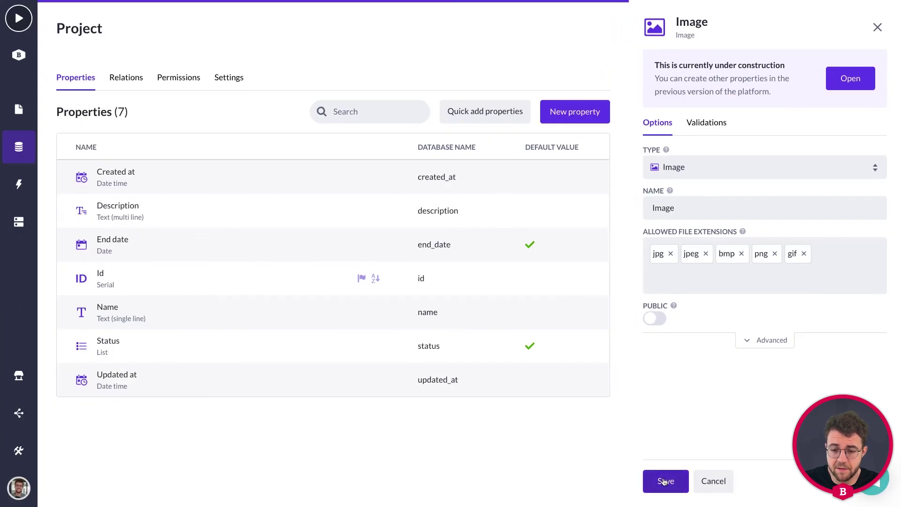
click(665, 481)
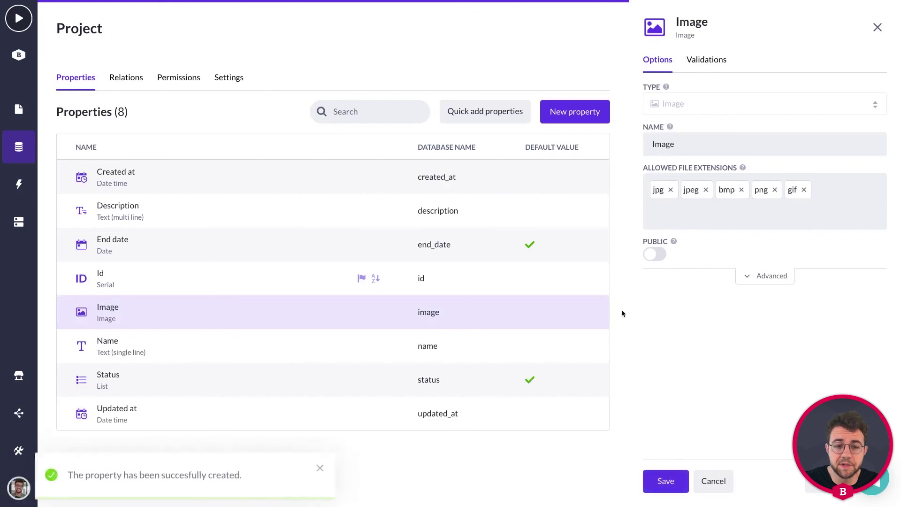